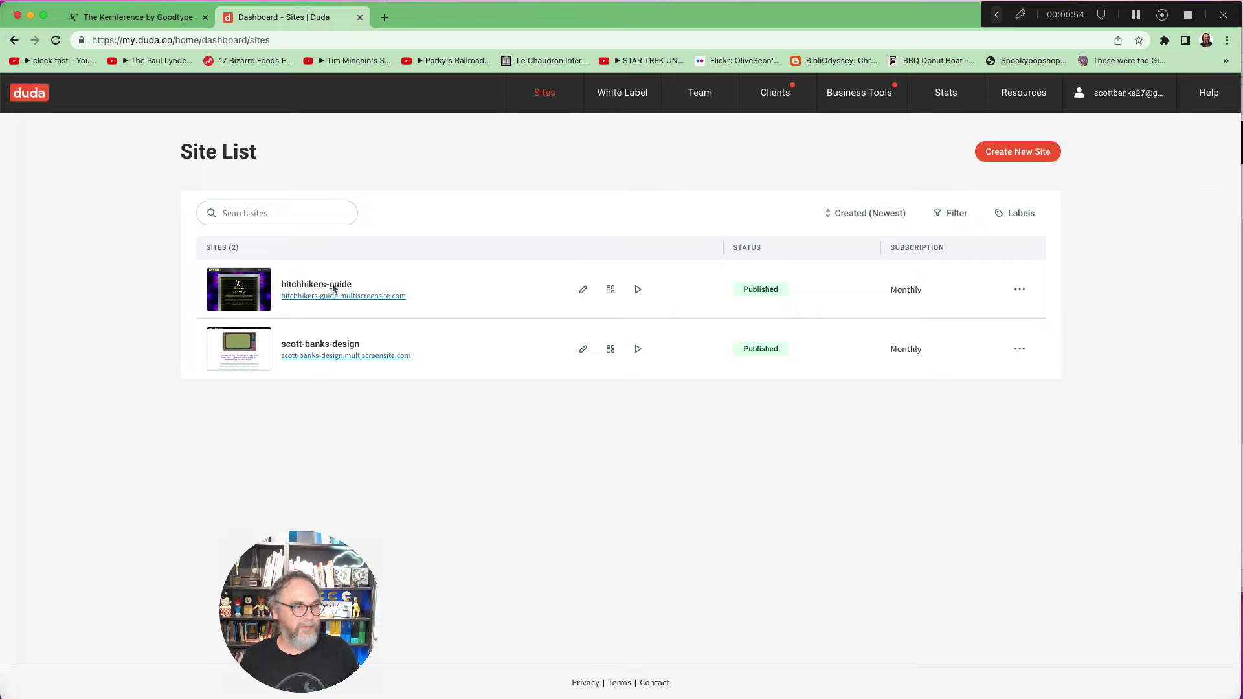
# Open the hitchhikers-guide site from the Site List in the editor
pyautogui.click(334, 289)
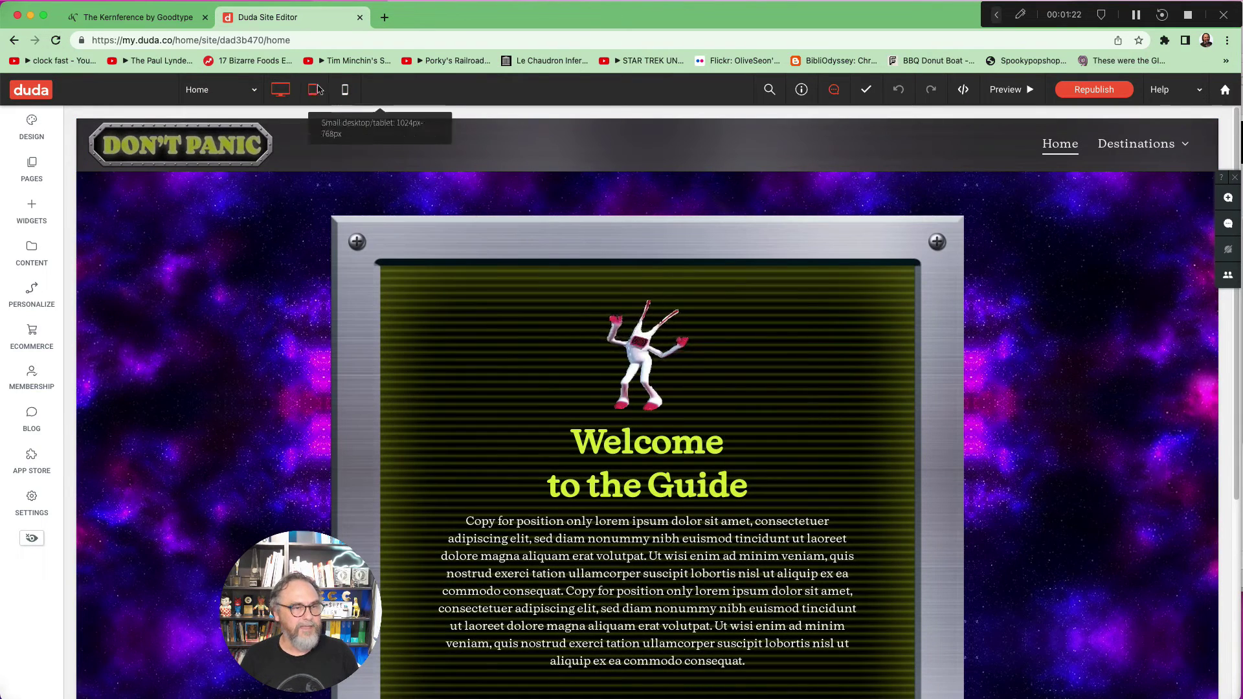
# Preview the Home page at tablet and phone sizes, then switch back to desktop
pyautogui.click(312, 91)
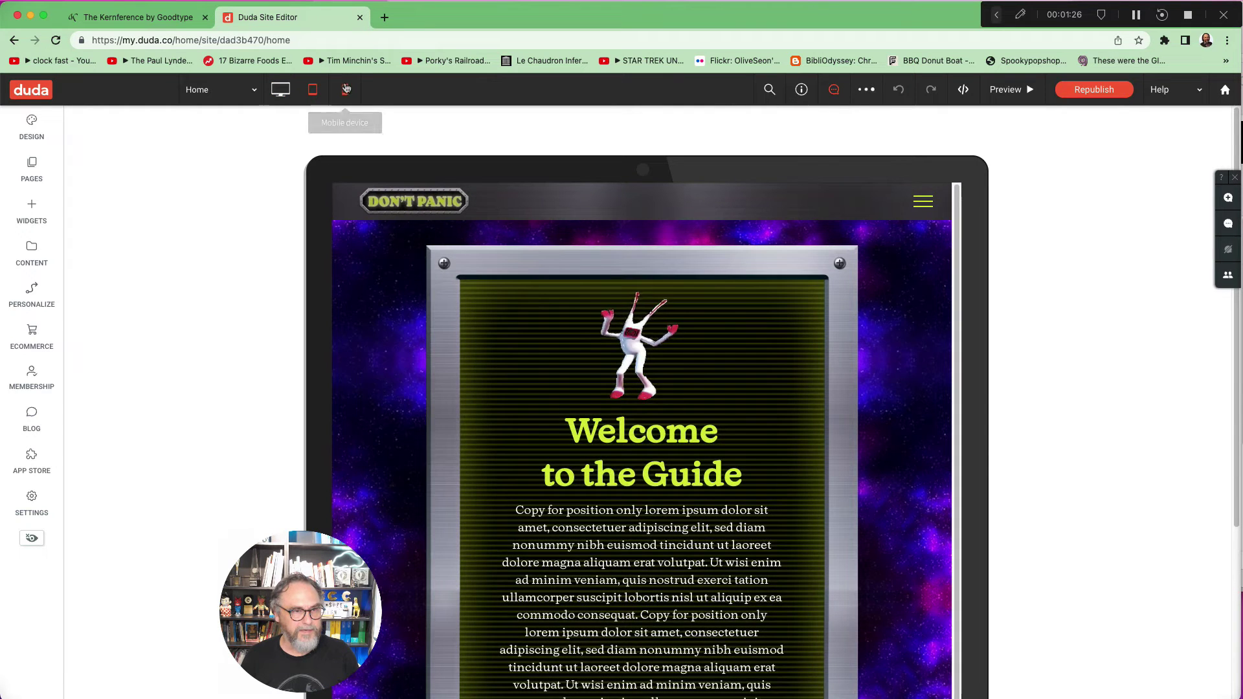
pyautogui.click(345, 89)
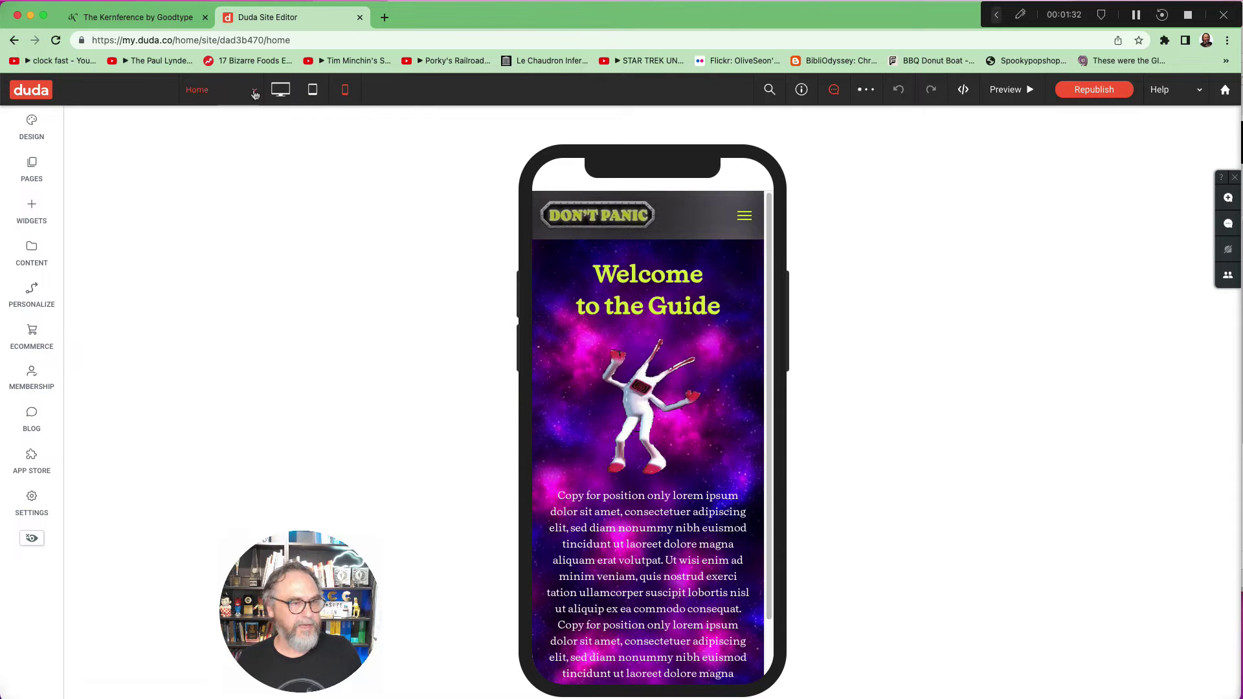
pyautogui.click(282, 90)
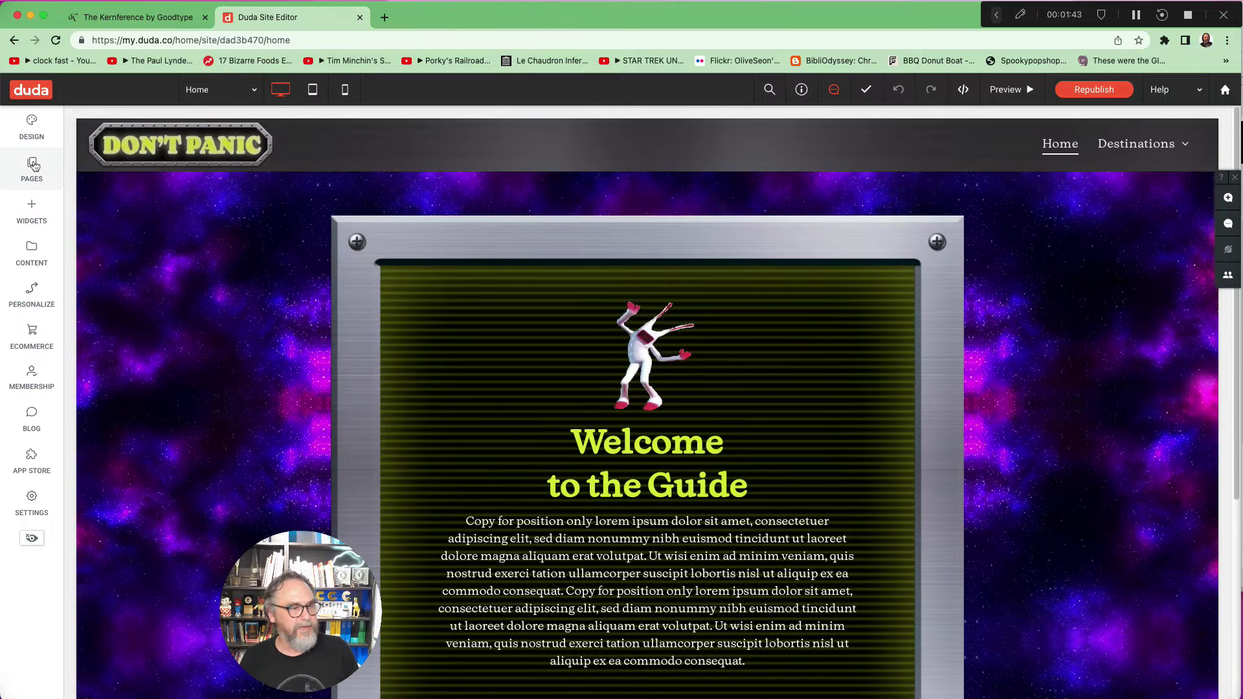
# Show the Pages list with Destinations expanded to reveal its subpages
pyautogui.click(33, 166)
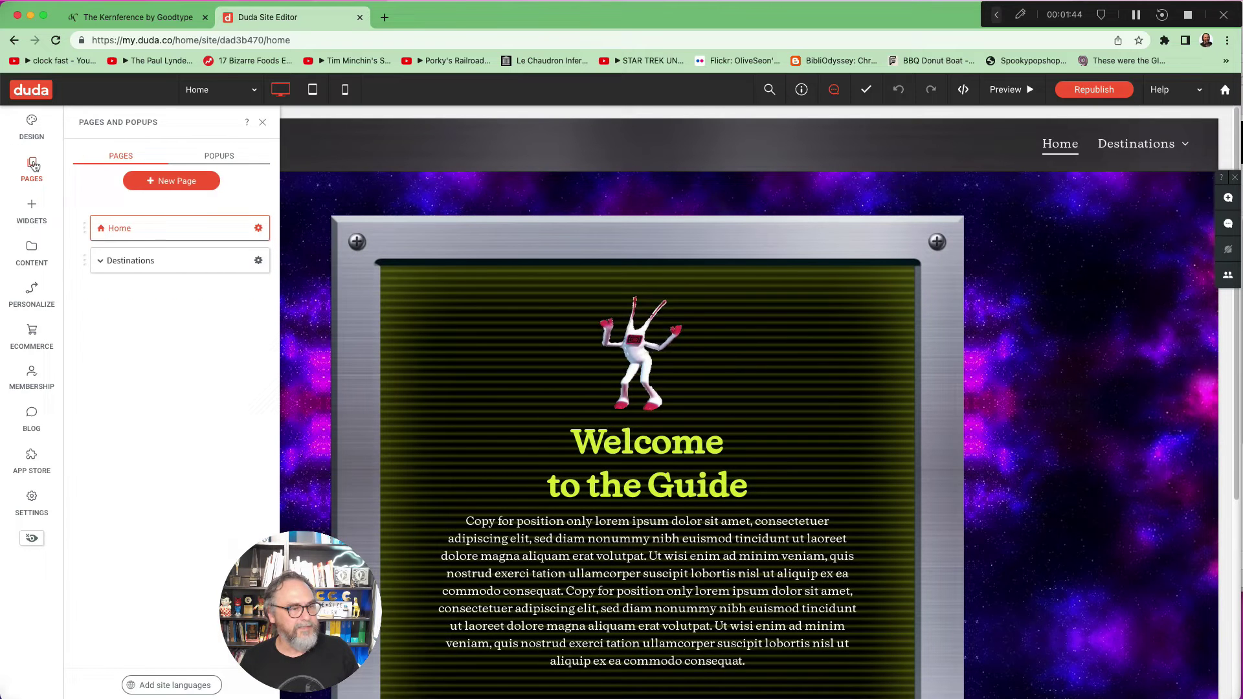
pyautogui.click(100, 262)
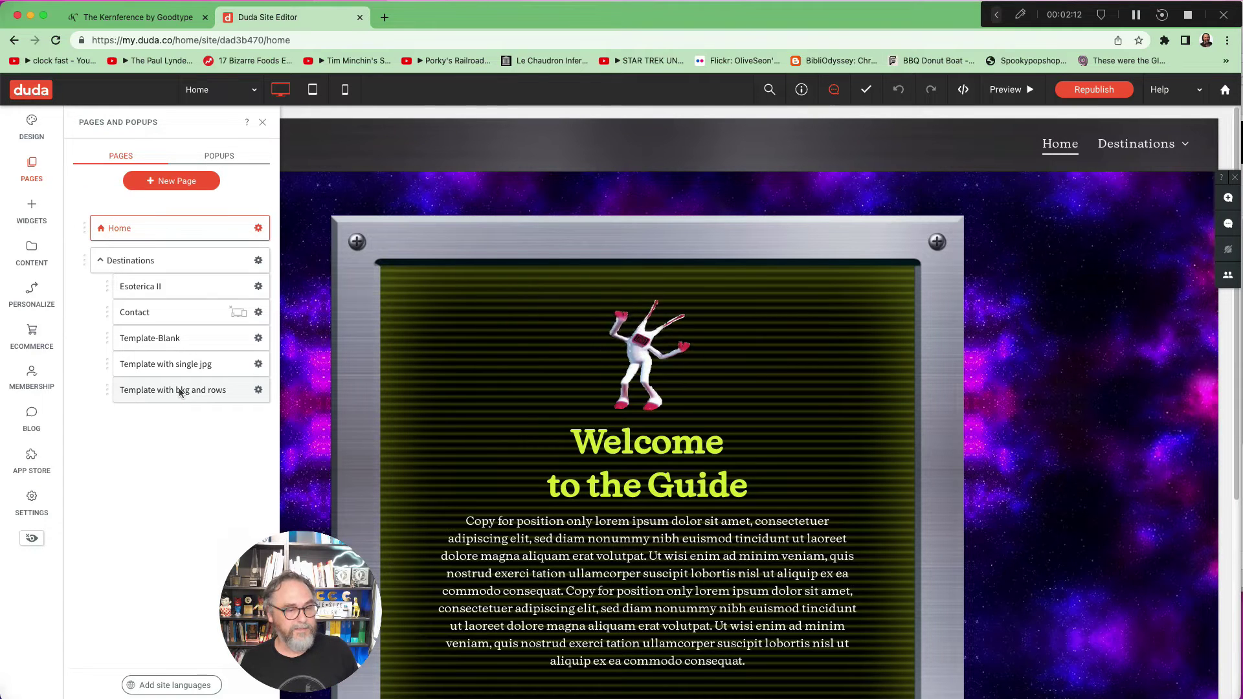
# Duplicate the 'Template with single jpg' page under the new name 'maya-jpg'
pyautogui.click(259, 365)
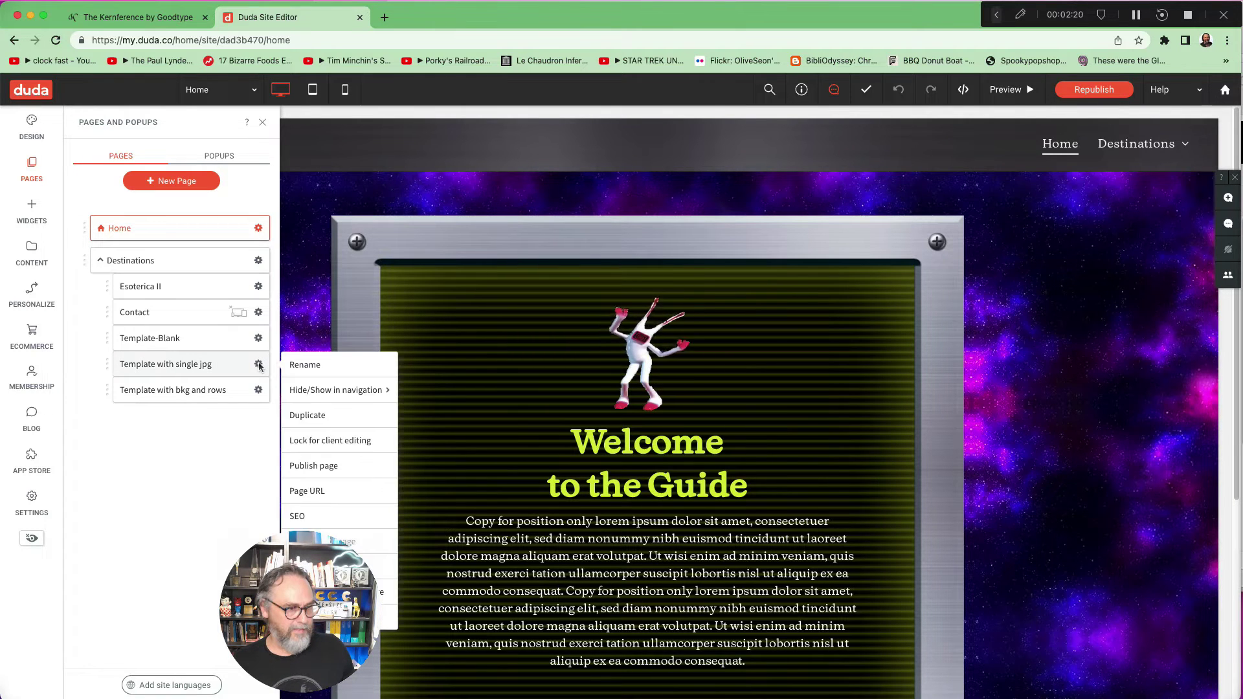
pyautogui.click(257, 365)
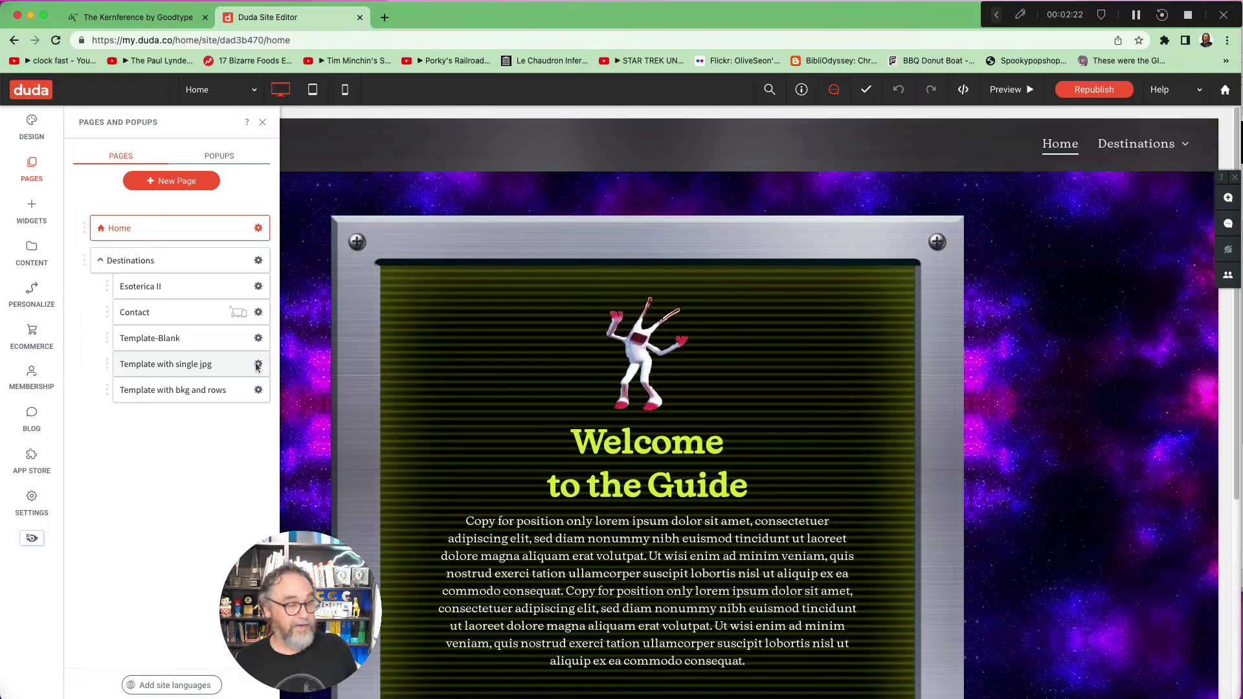
pyautogui.click(258, 365)
pyautogui.click(257, 365)
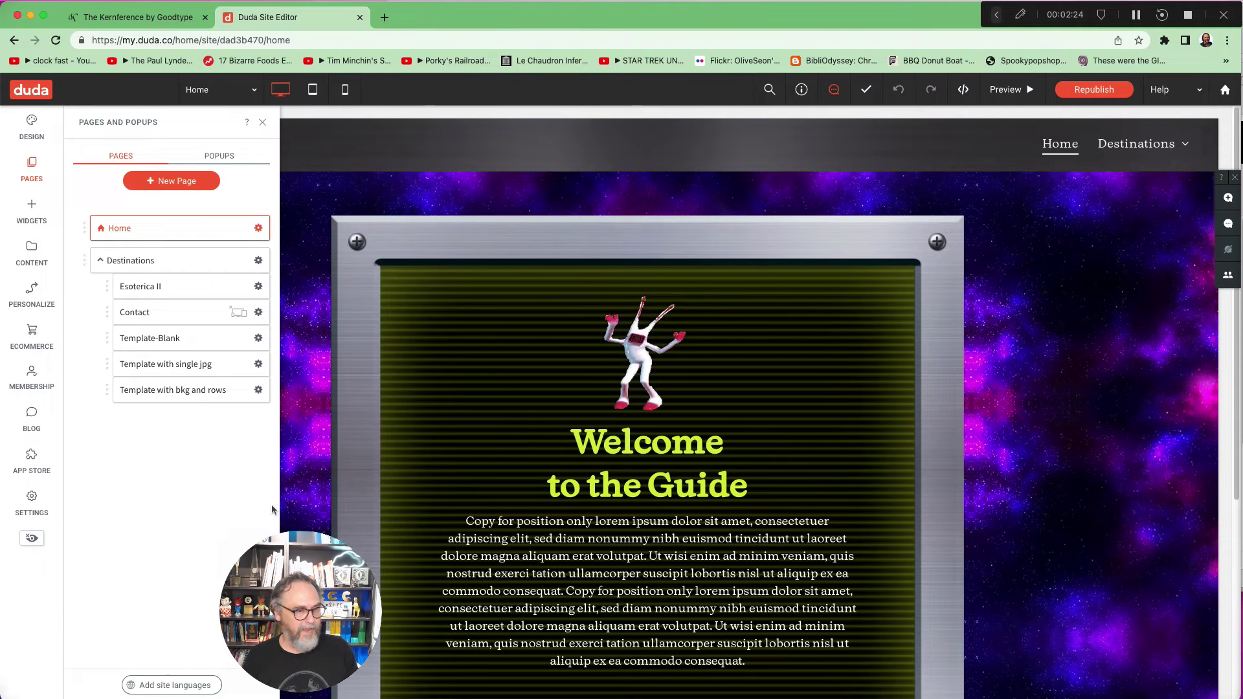
pyautogui.click(257, 365)
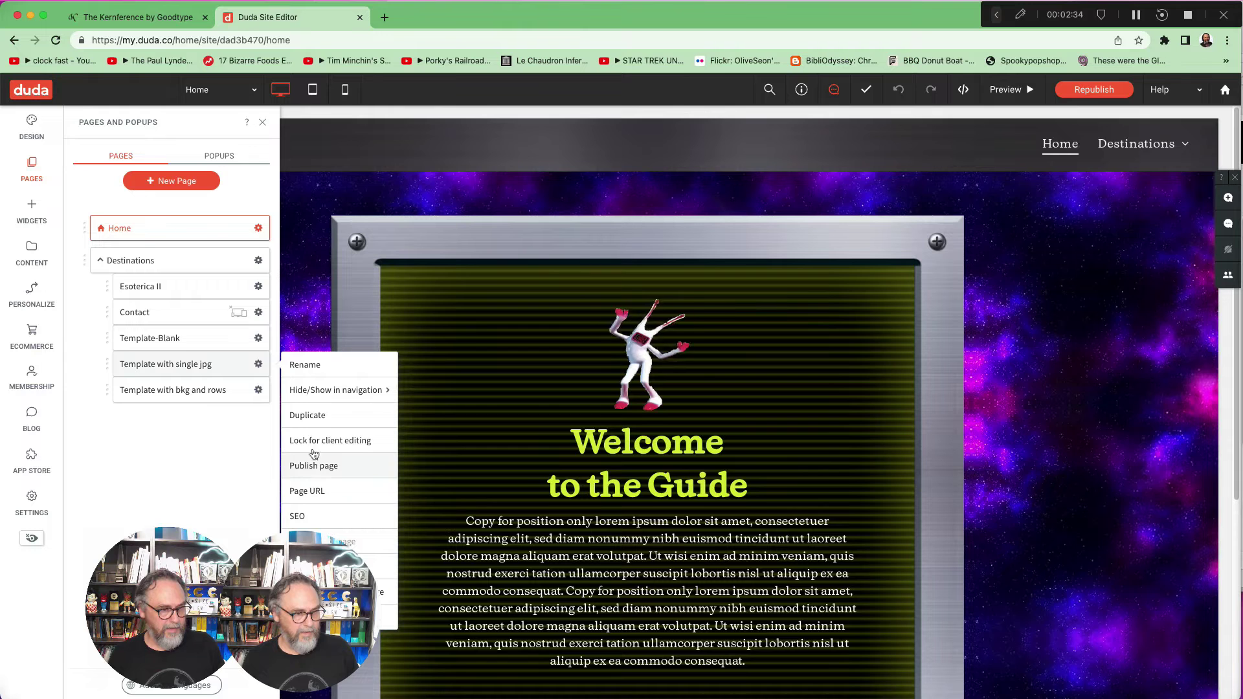
pyautogui.click(312, 417)
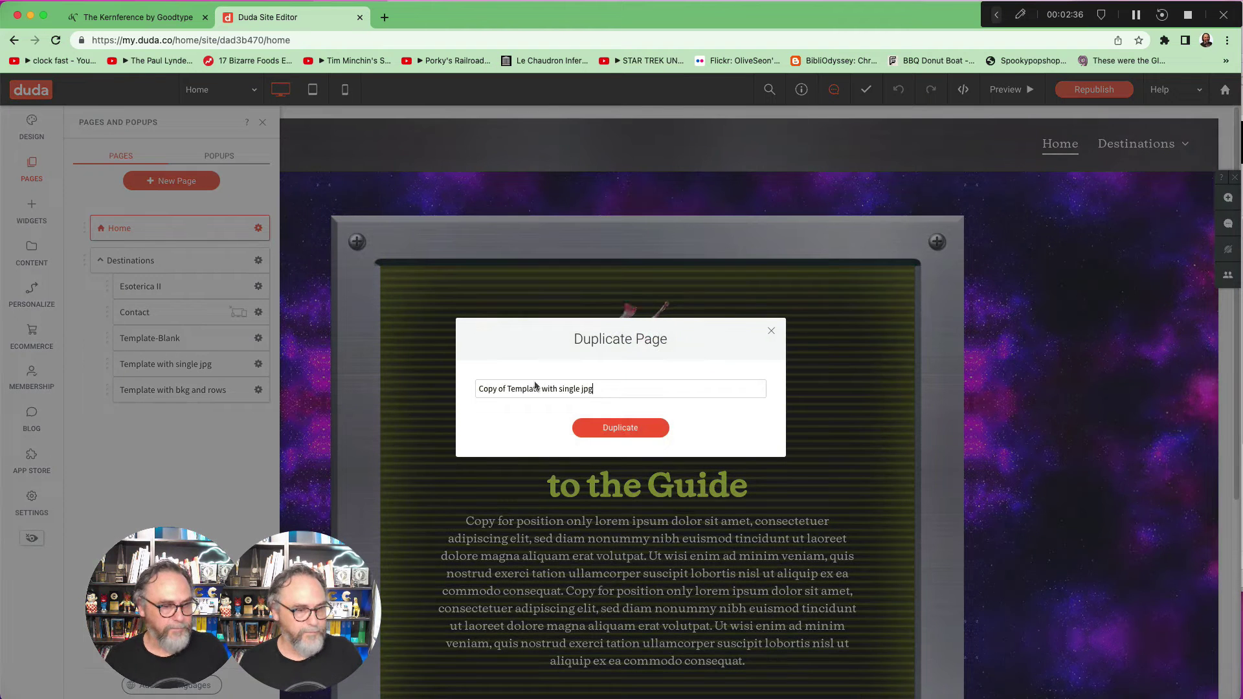
pyautogui.moveTo(595, 389); pyautogui.dragTo(471, 388)
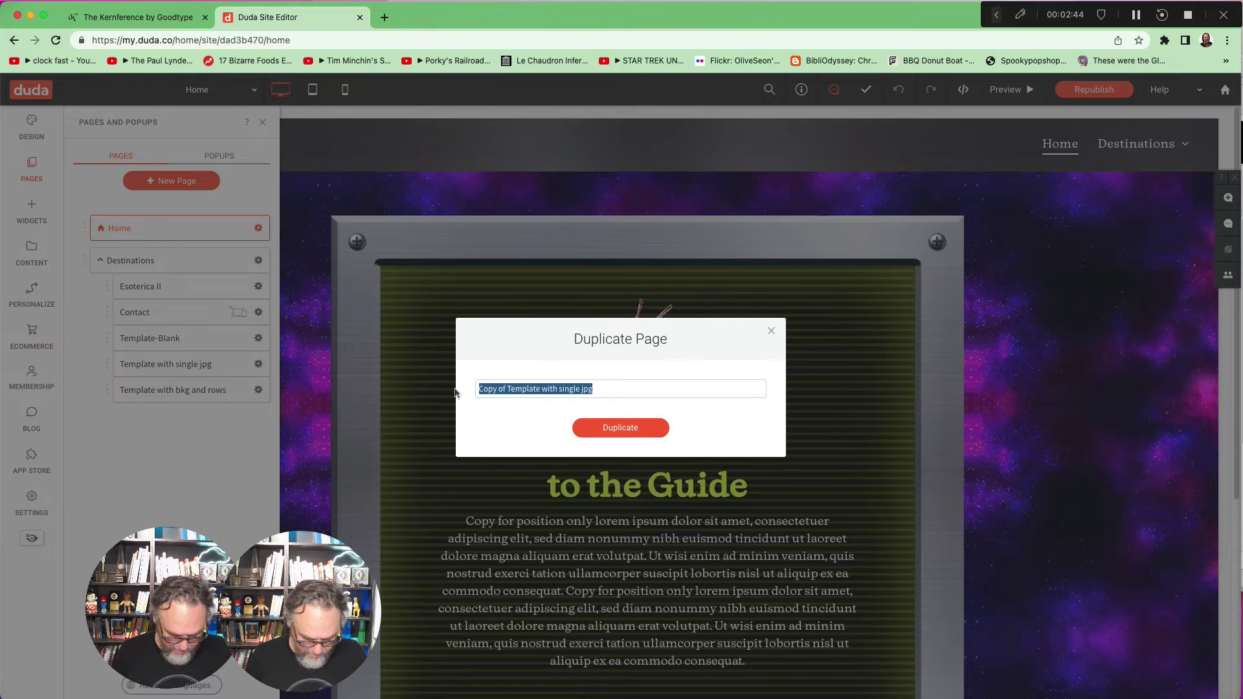
pyautogui.write('maya-j')
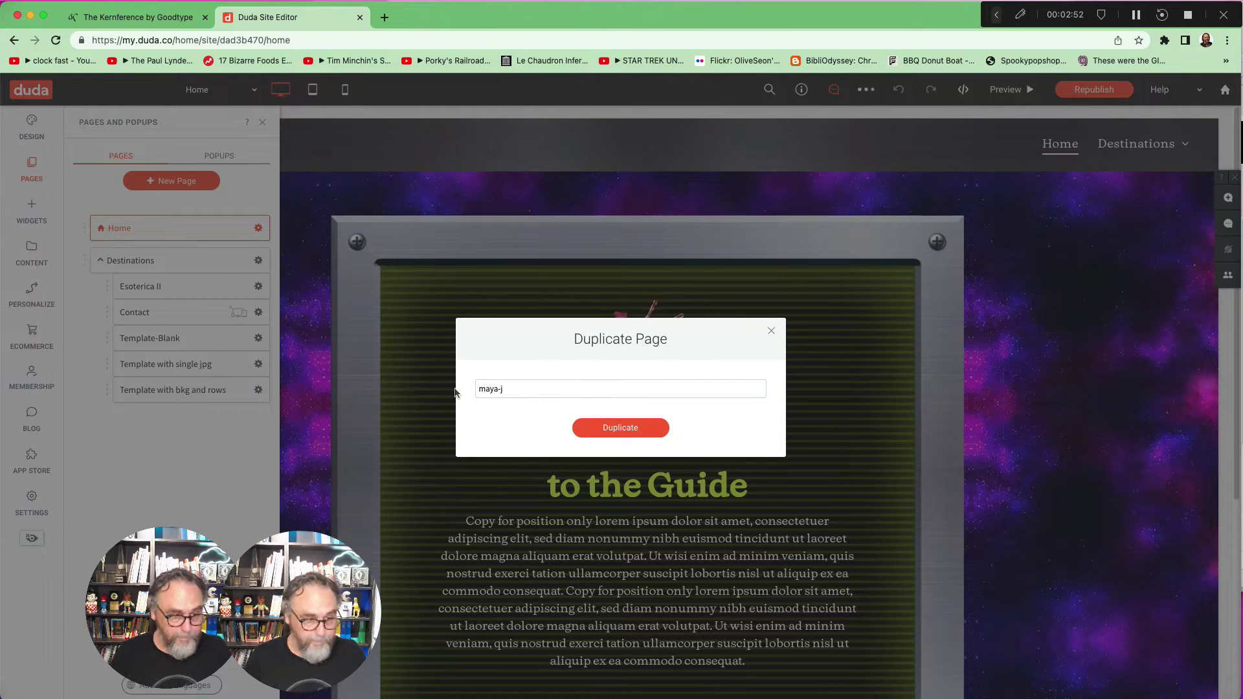
pyautogui.write('pg')
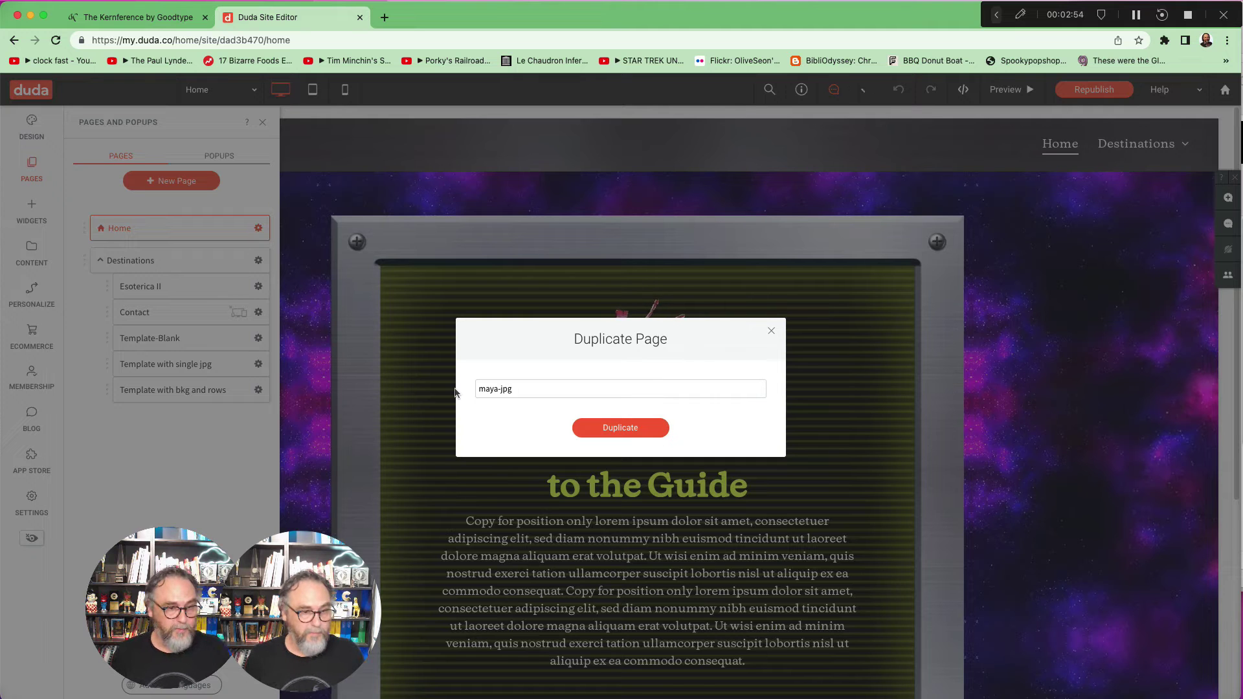
pyautogui.click(592, 428)
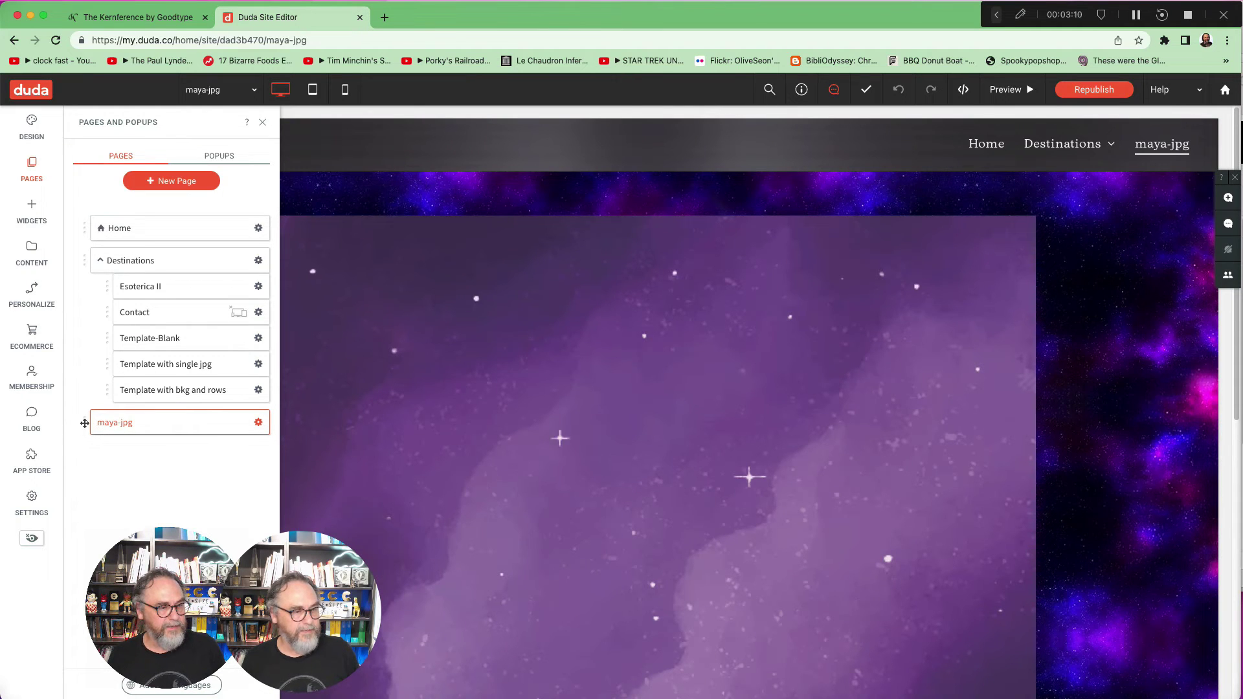
# Drag maya-jpg into Destinations, dropping it between Esoterica II and Contact
pyautogui.moveTo(84, 423); pyautogui.dragTo(109, 390)
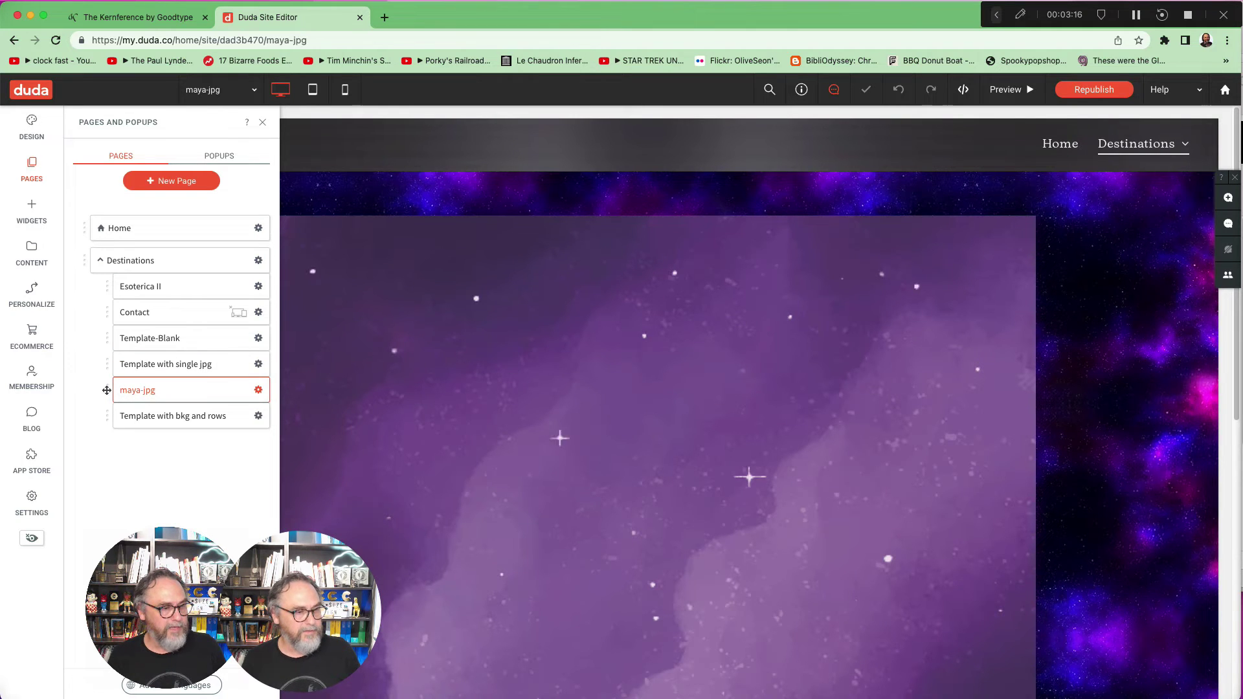
pyautogui.moveTo(106, 388); pyautogui.dragTo(107, 308)
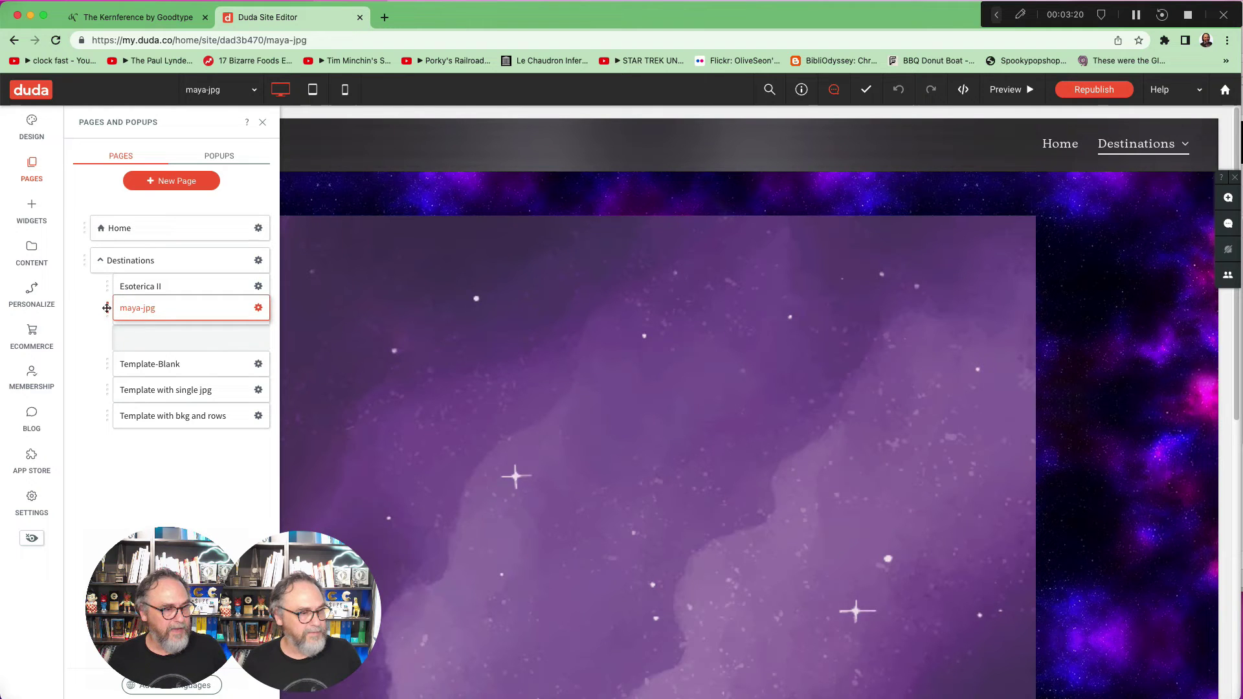
pyautogui.moveTo(106, 307); pyautogui.dragTo(110, 317)
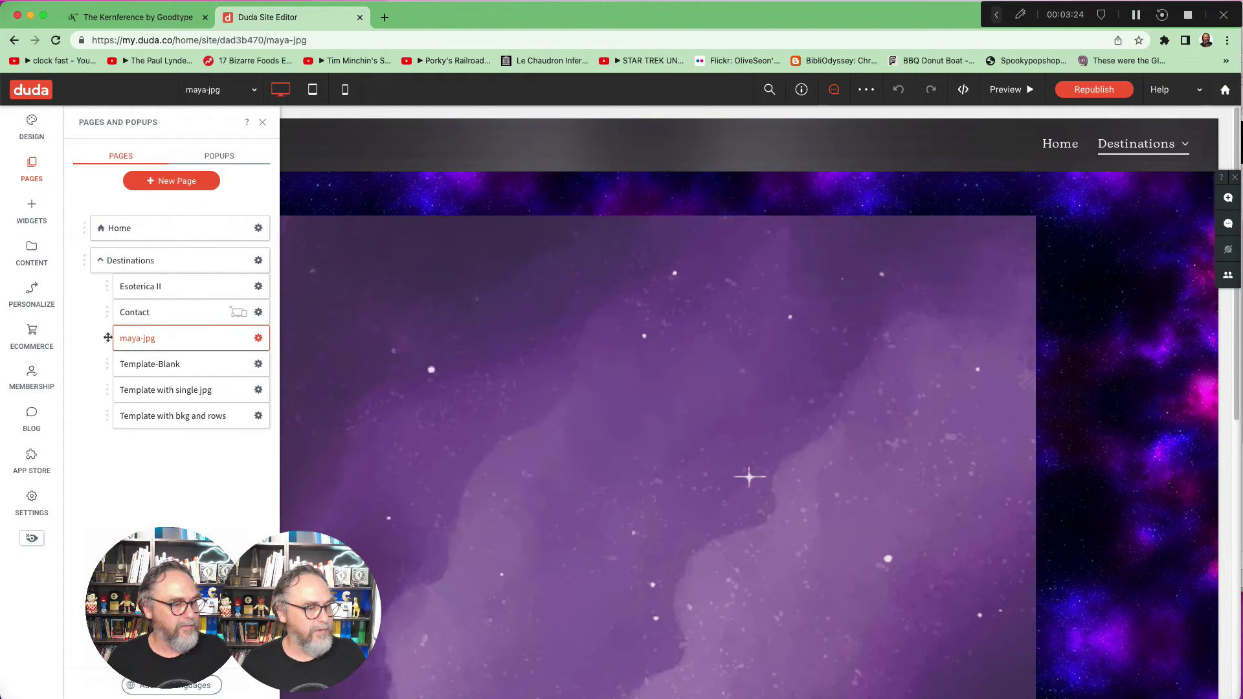
pyautogui.moveTo(108, 327)
pyautogui.mouseDown()
pyautogui.moveTo(104, 305)
pyautogui.moveTo(126, 333)
pyautogui.moveTo(107, 303)
pyautogui.moveTo(113, 317)
pyautogui.mouseUp()
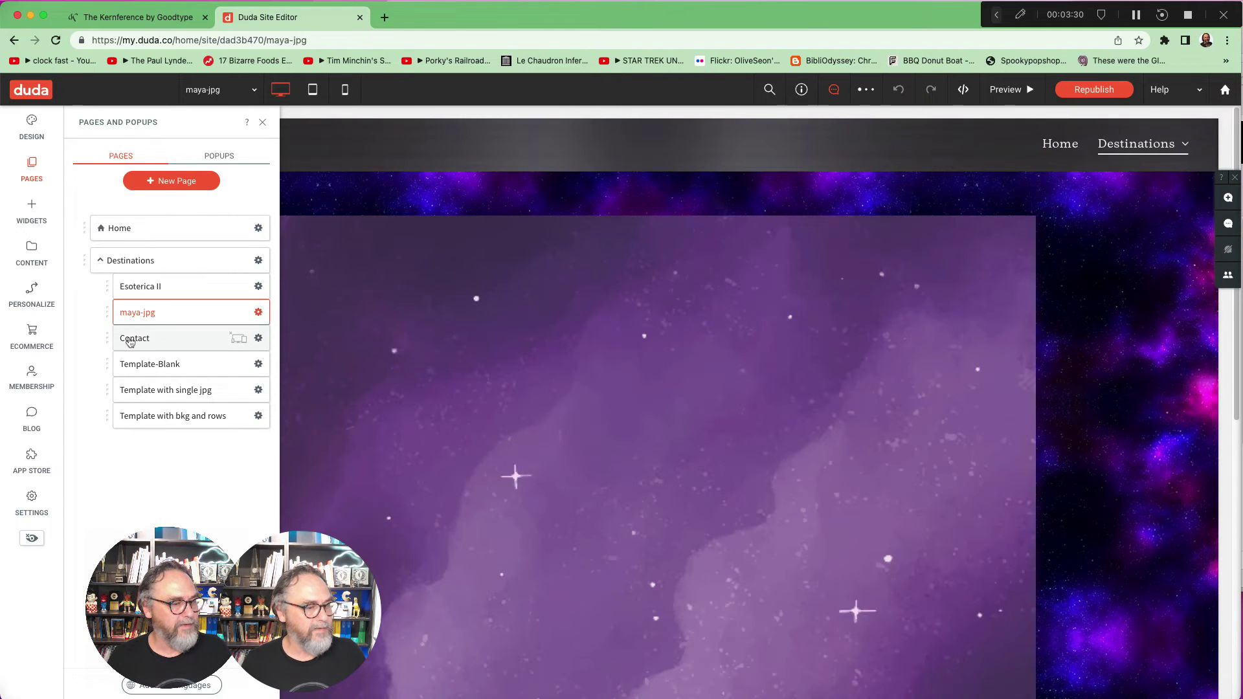
# Check that maya-jpg appears in the Destinations navigation menu and go to it
pyautogui.click(258, 339)
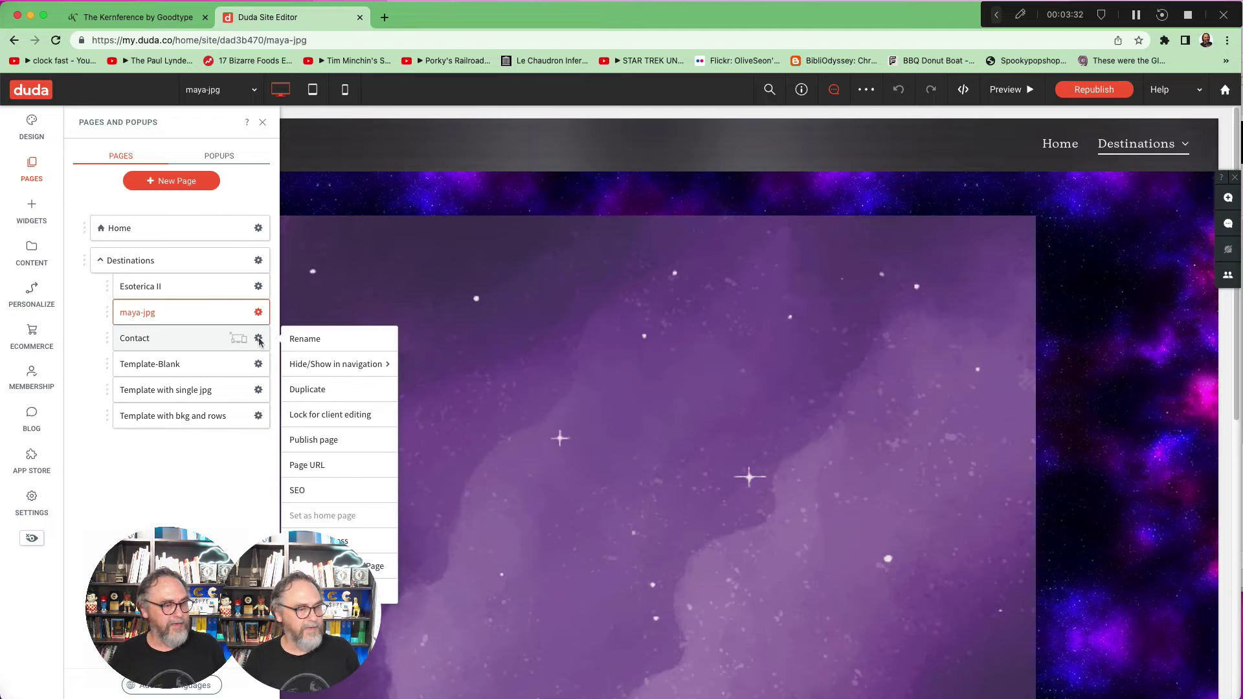
pyautogui.click(114, 475)
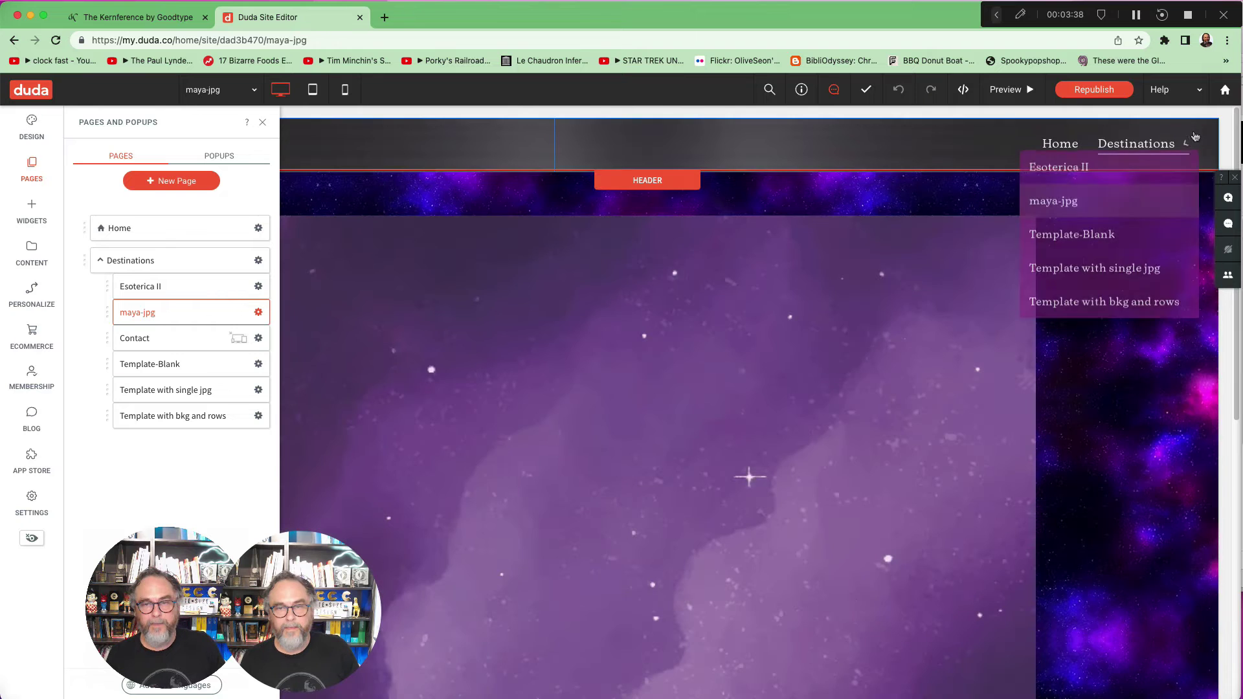
pyautogui.click(1187, 144)
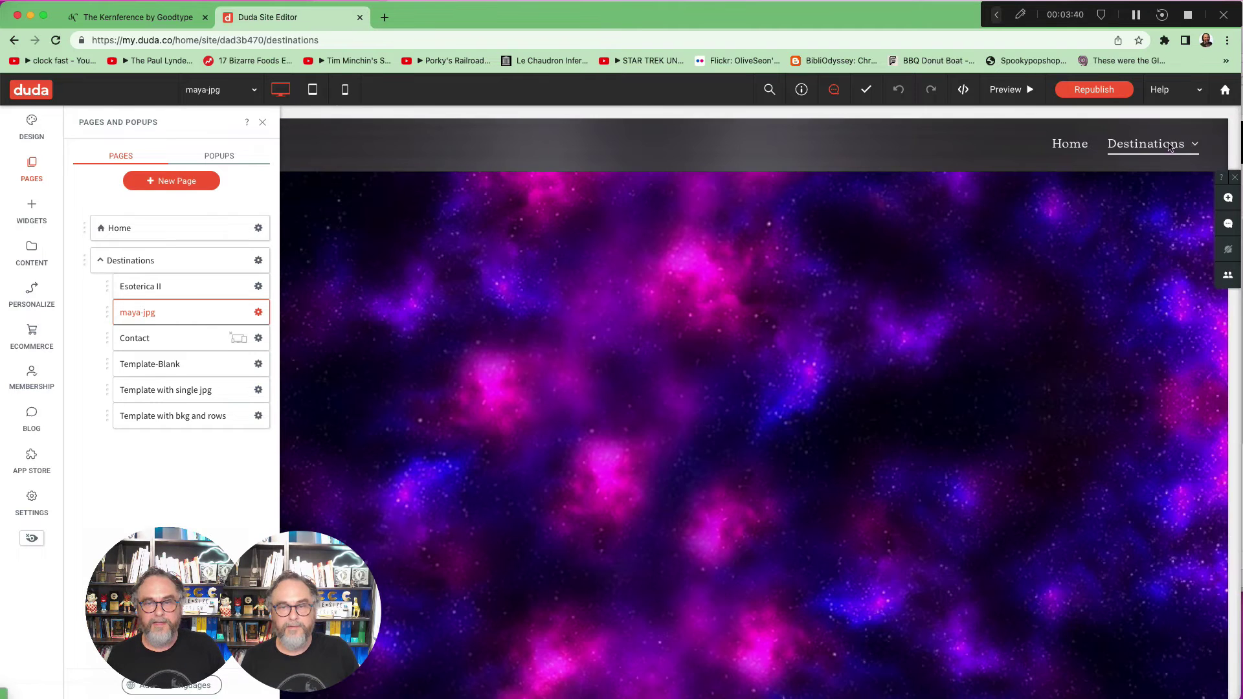
pyautogui.click(1054, 213)
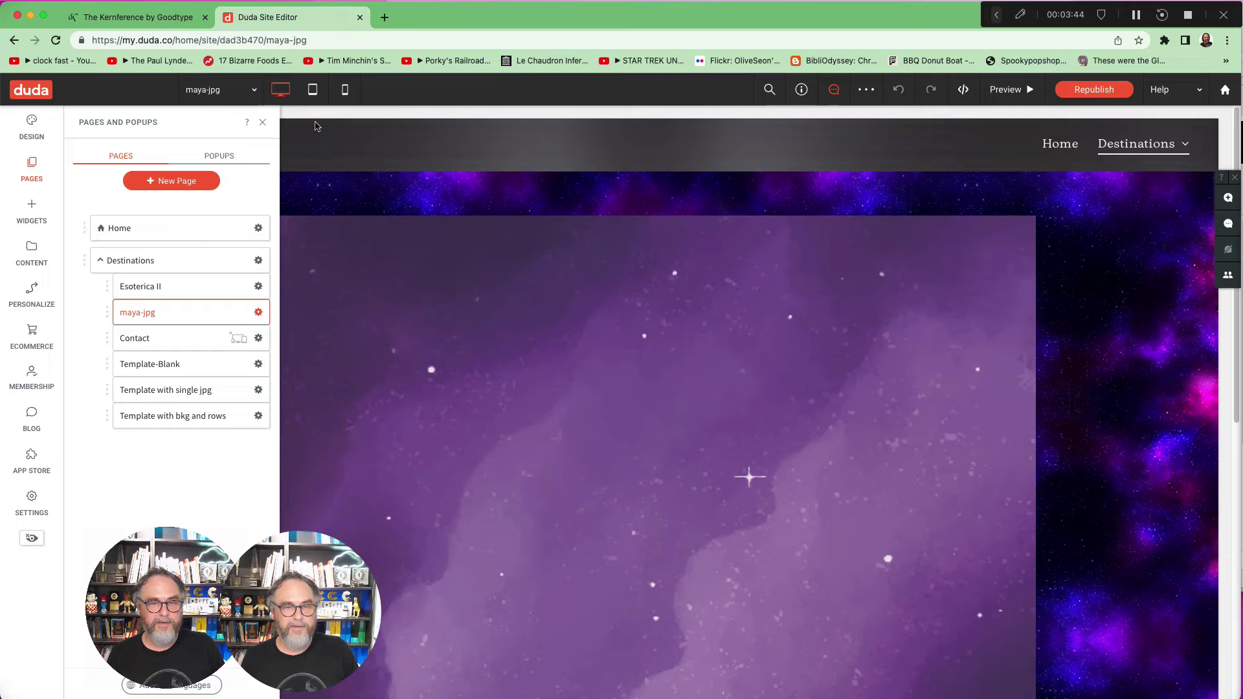
# Close the page list and scroll to view the maya-jpg page full width
pyautogui.click(266, 126)
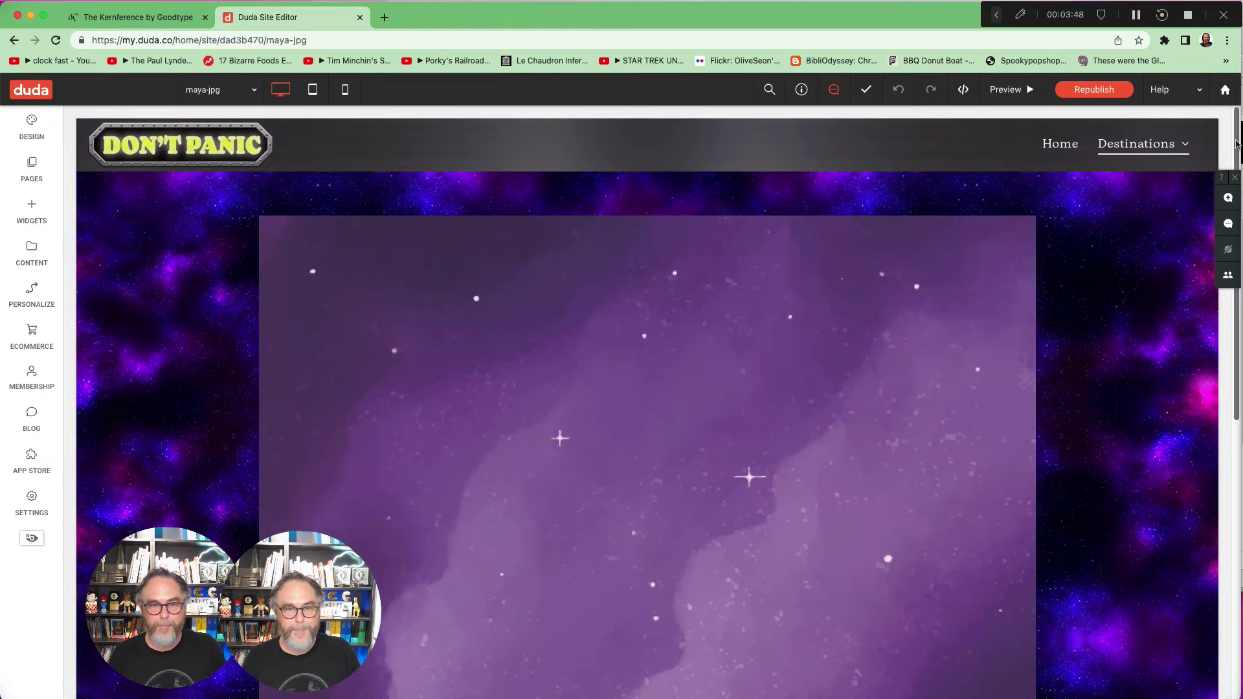
pyautogui.moveTo(1236, 142); pyautogui.dragTo(1020, 71)
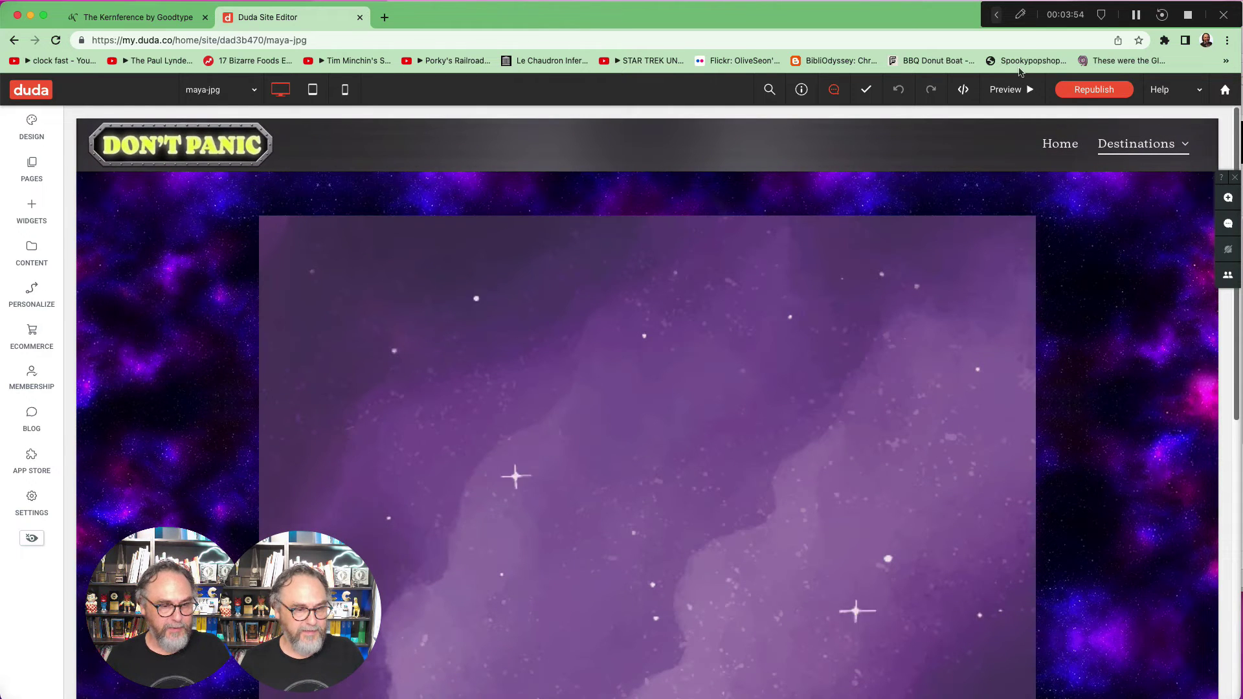
pyautogui.scroll(-10, 1016, 324)
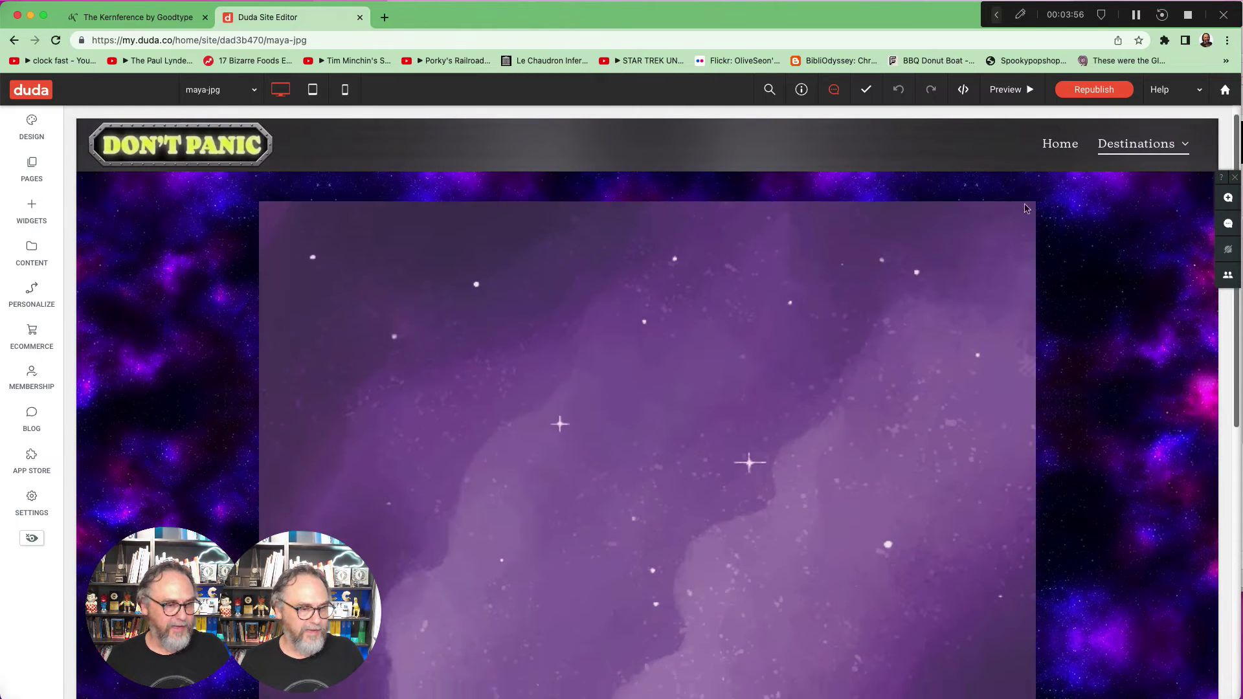
# Put the maya-jpg section into Flex Mode and preview it at the Wide desktop breakpoint
pyautogui.scroll(5, 982, 215)
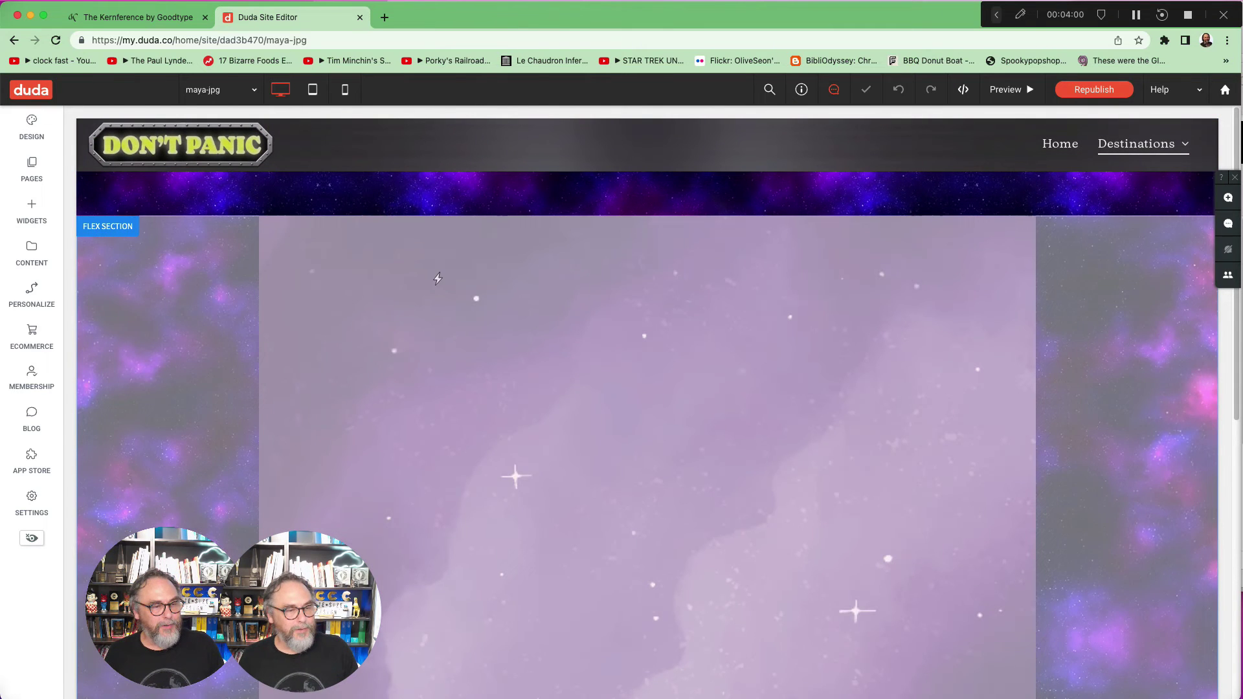
pyautogui.click(297, 278)
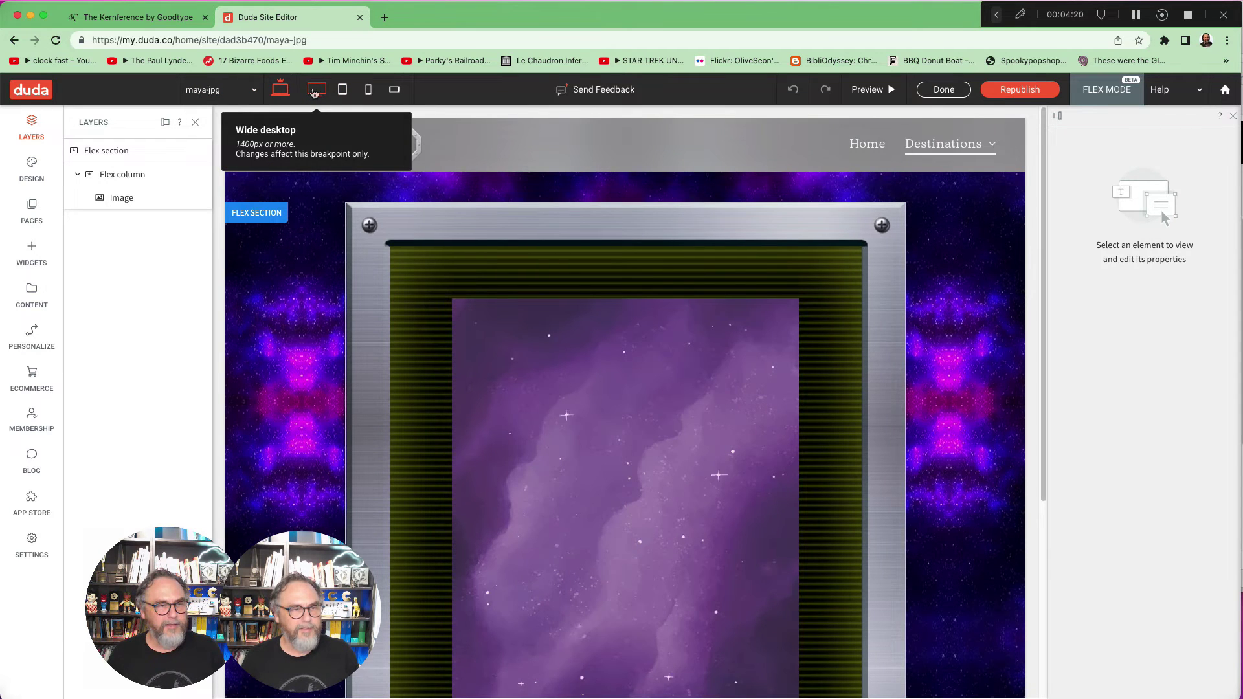
pyautogui.click(315, 90)
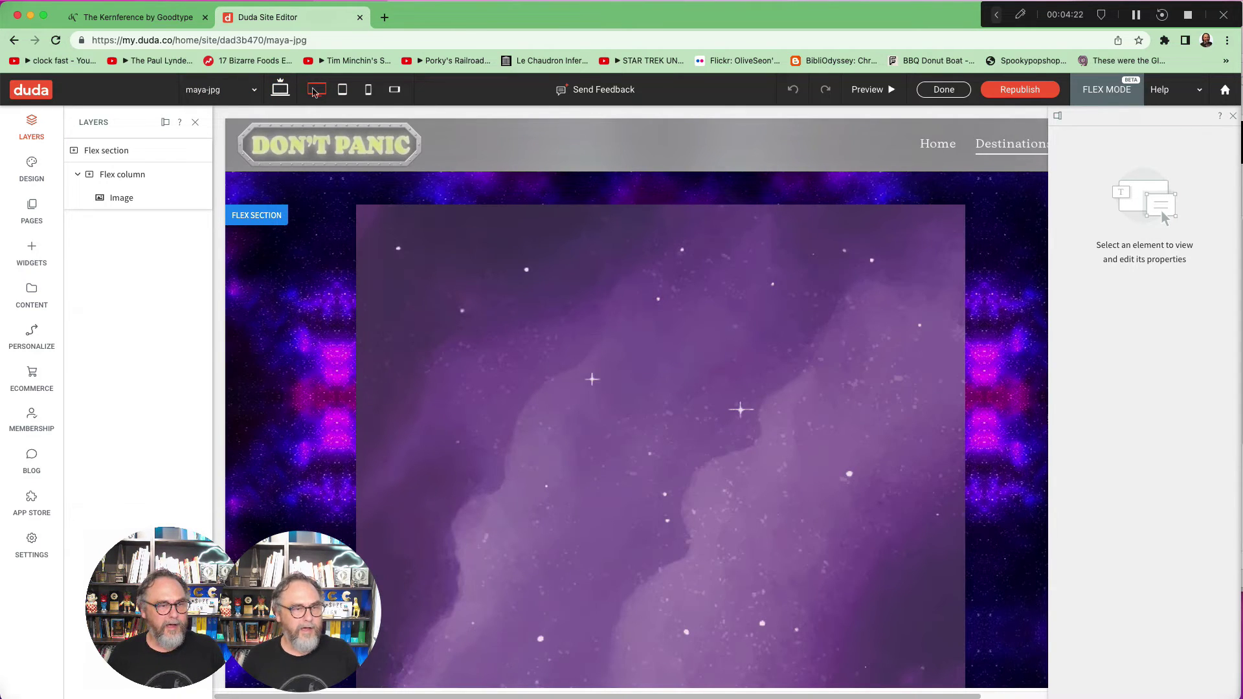
# Select the purple nebula image and start replacing it with an uploaded file
pyautogui.click(375, 243)
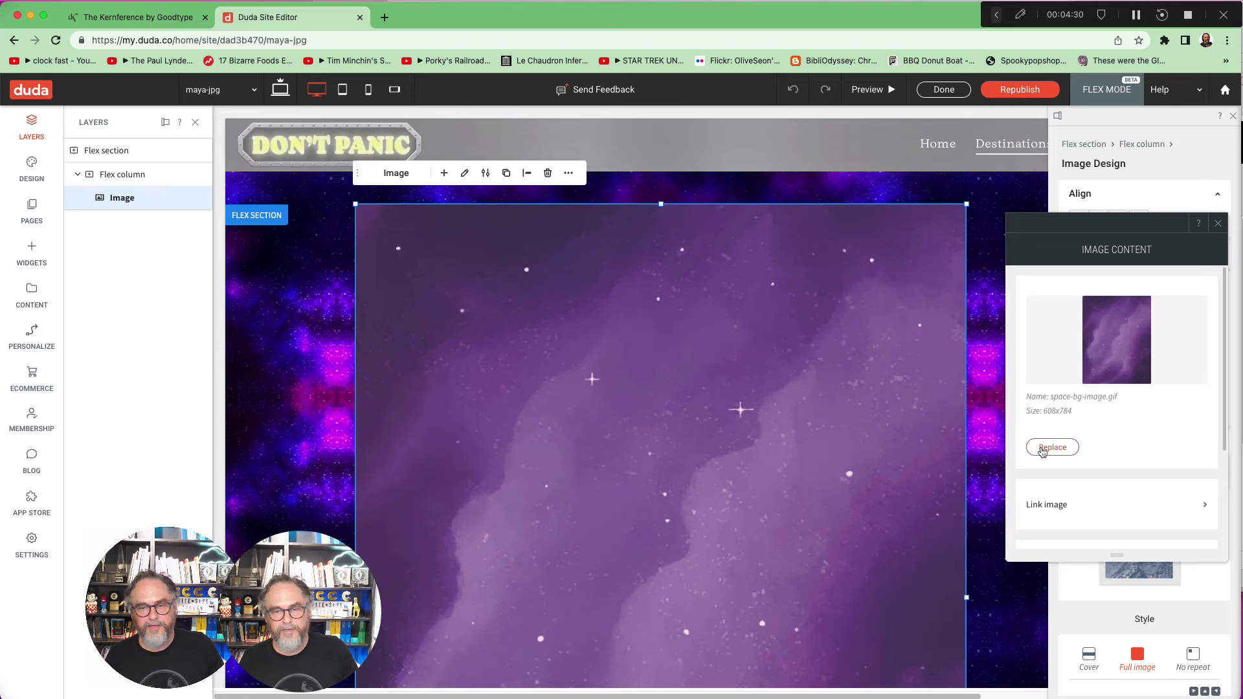
pyautogui.click(1043, 451)
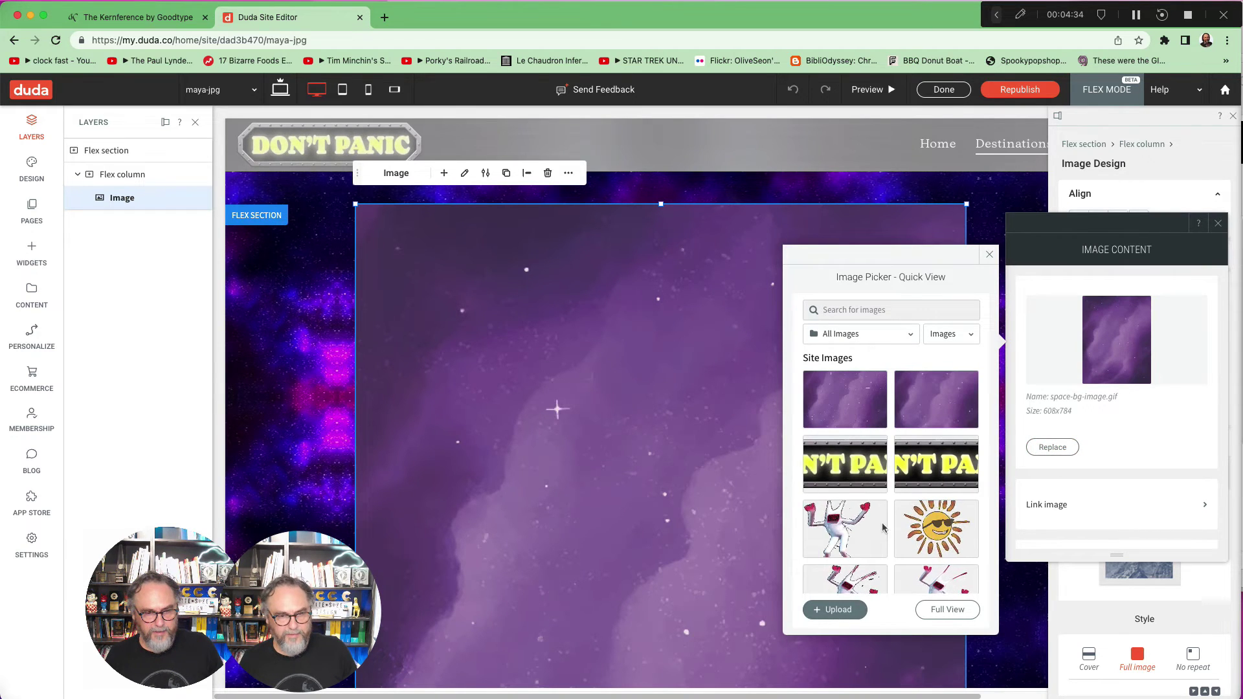
pyautogui.click(835, 609)
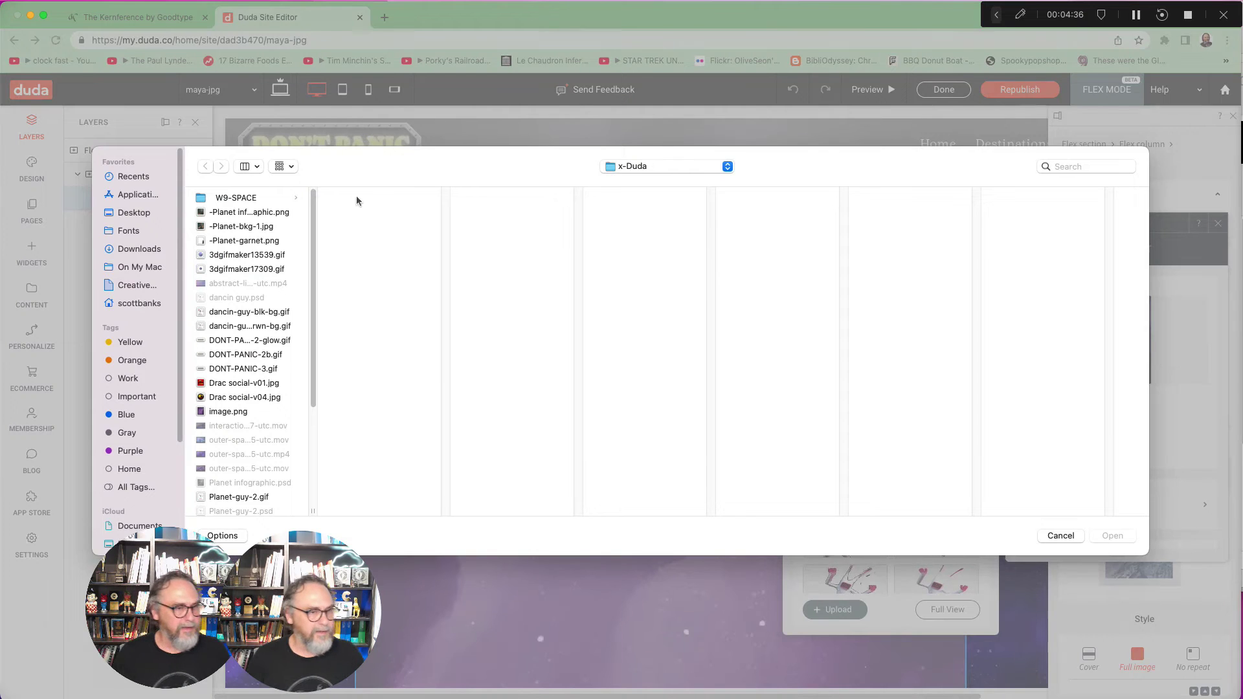
# Choose '-Planet infographic.png' from the x-Duda folder over '-Planet-bkg-1.jpg'
pyautogui.click(256, 226)
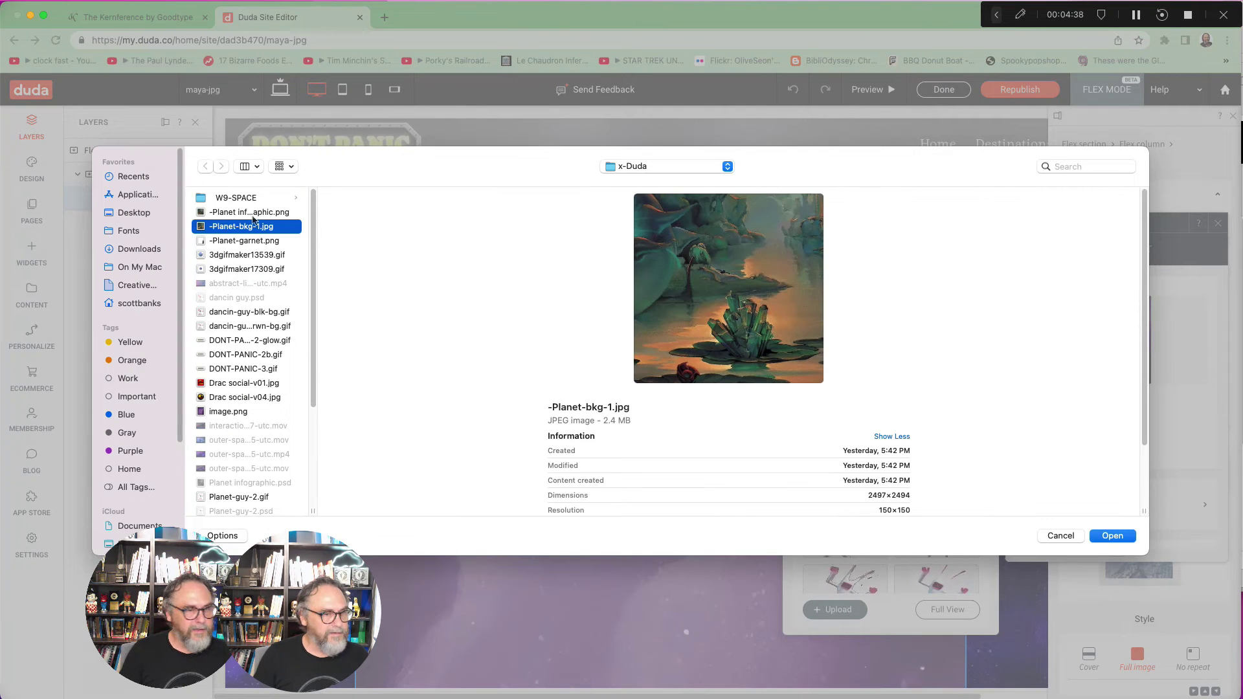
pyautogui.click(253, 214)
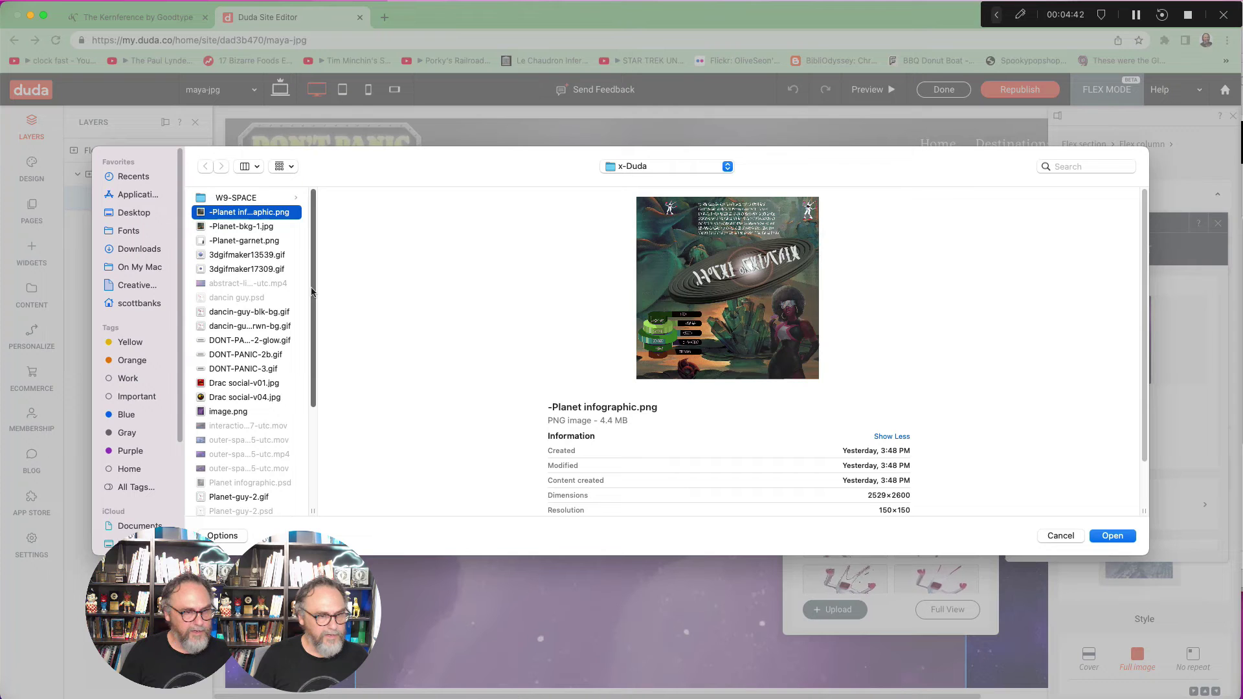
pyautogui.moveTo(311, 292); pyautogui.dragTo(315, 415)
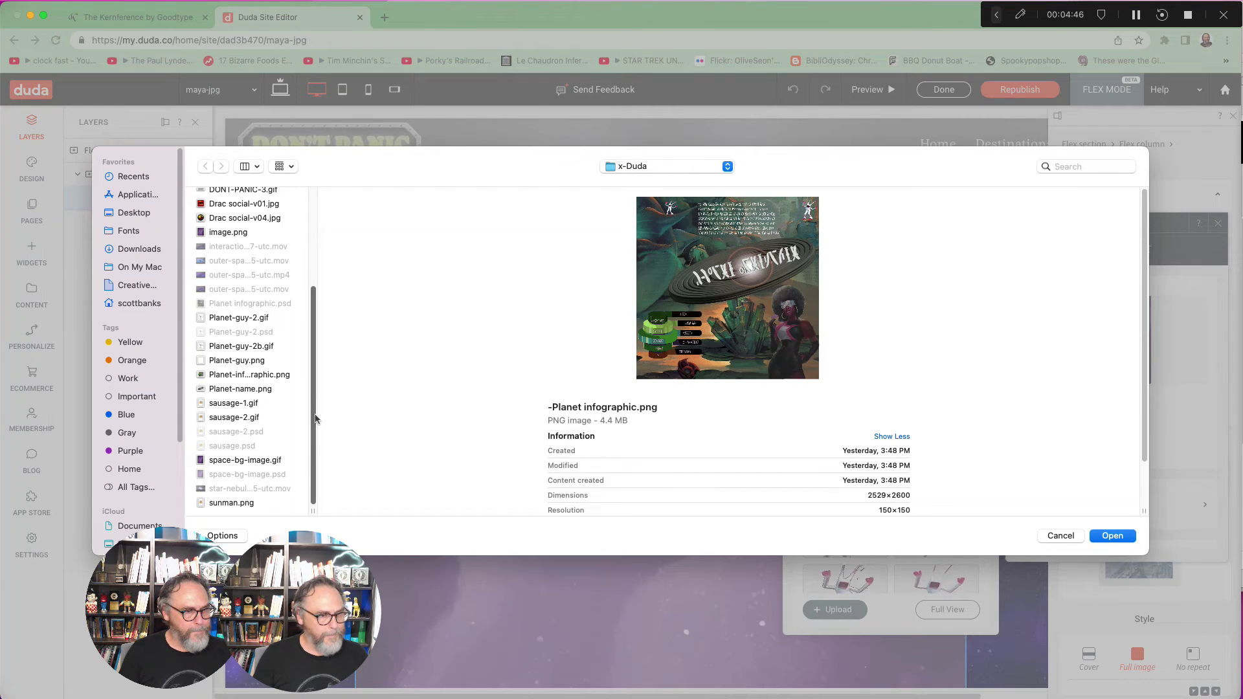
pyautogui.moveTo(314, 395); pyautogui.dragTo(311, 283)
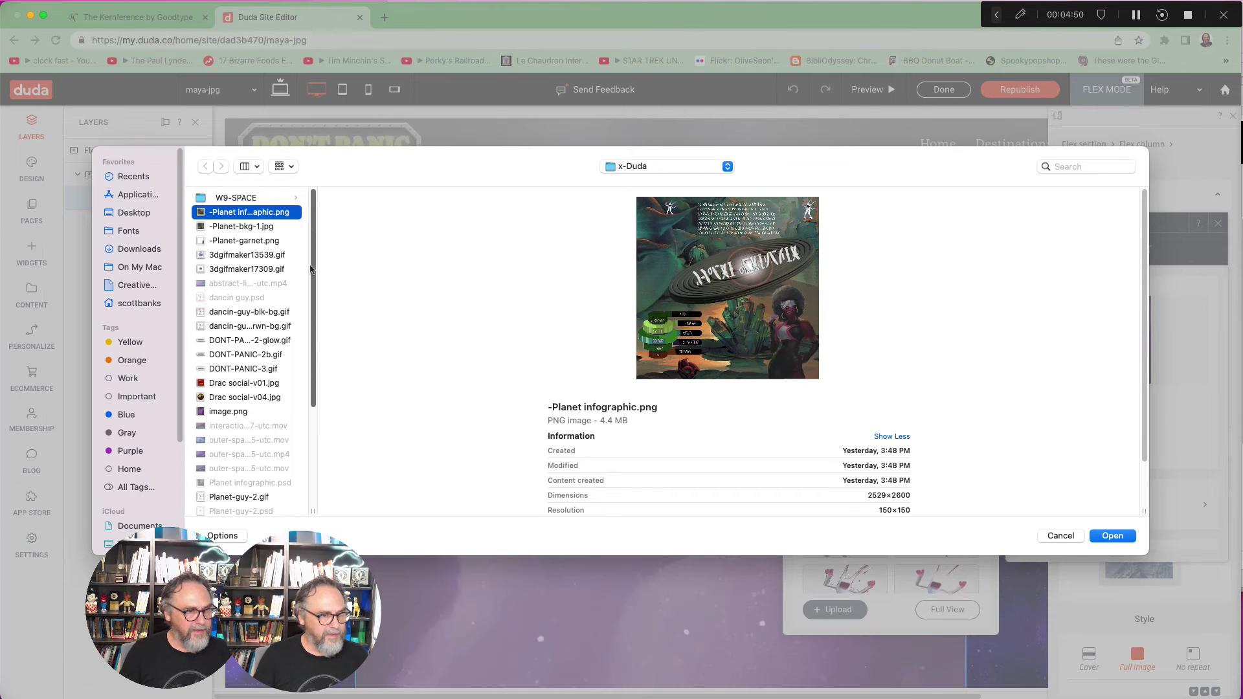
pyautogui.click(251, 228)
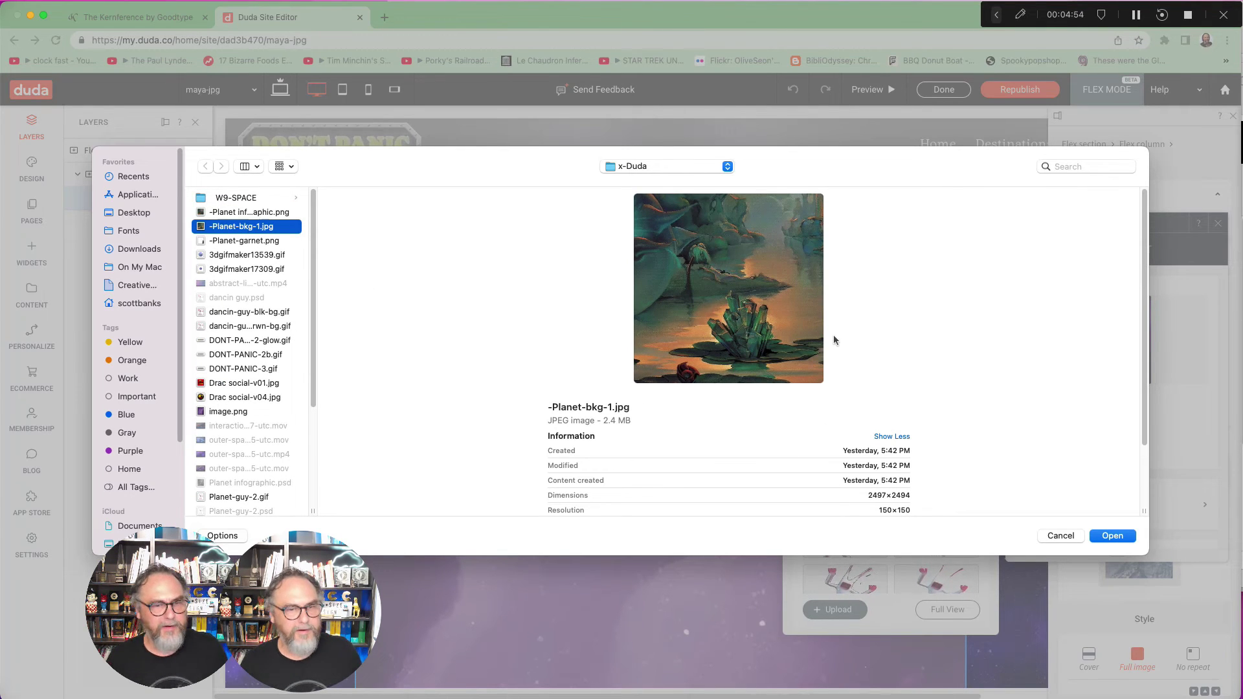
pyautogui.click(228, 214)
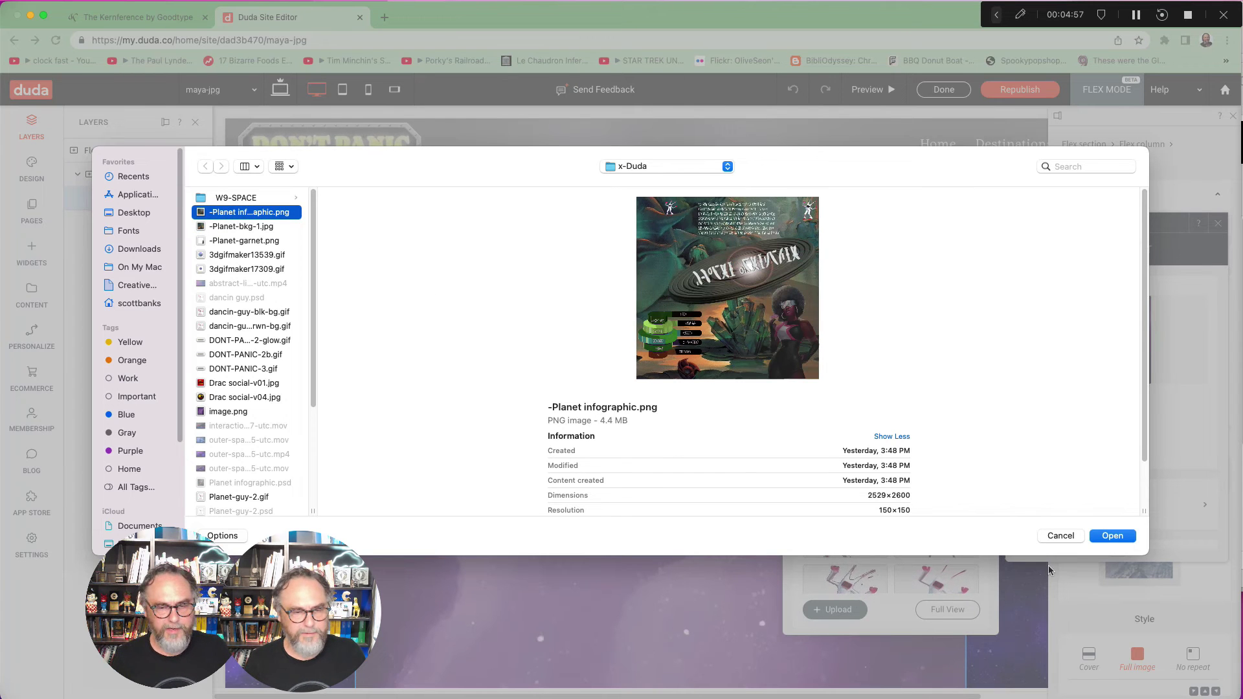
pyautogui.click(275, 224)
pyautogui.click(275, 212)
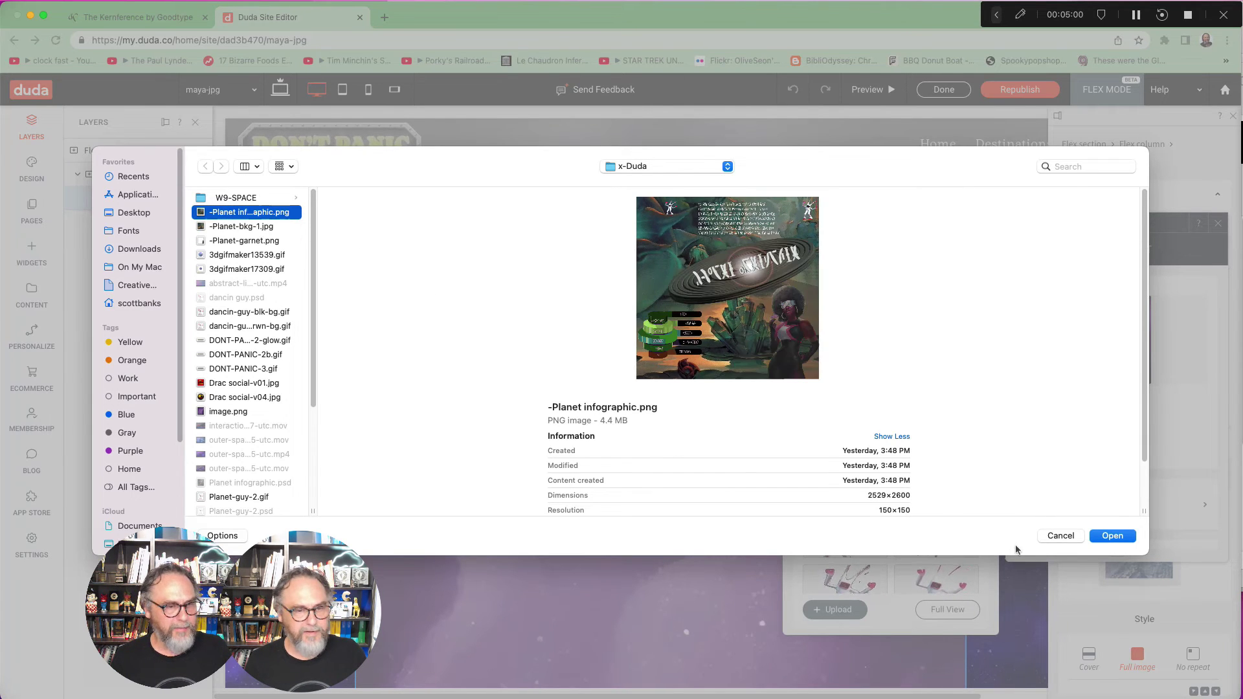
# Upload '-Planet infographic.png' so it replaces the nebula image
pyautogui.click(1112, 536)
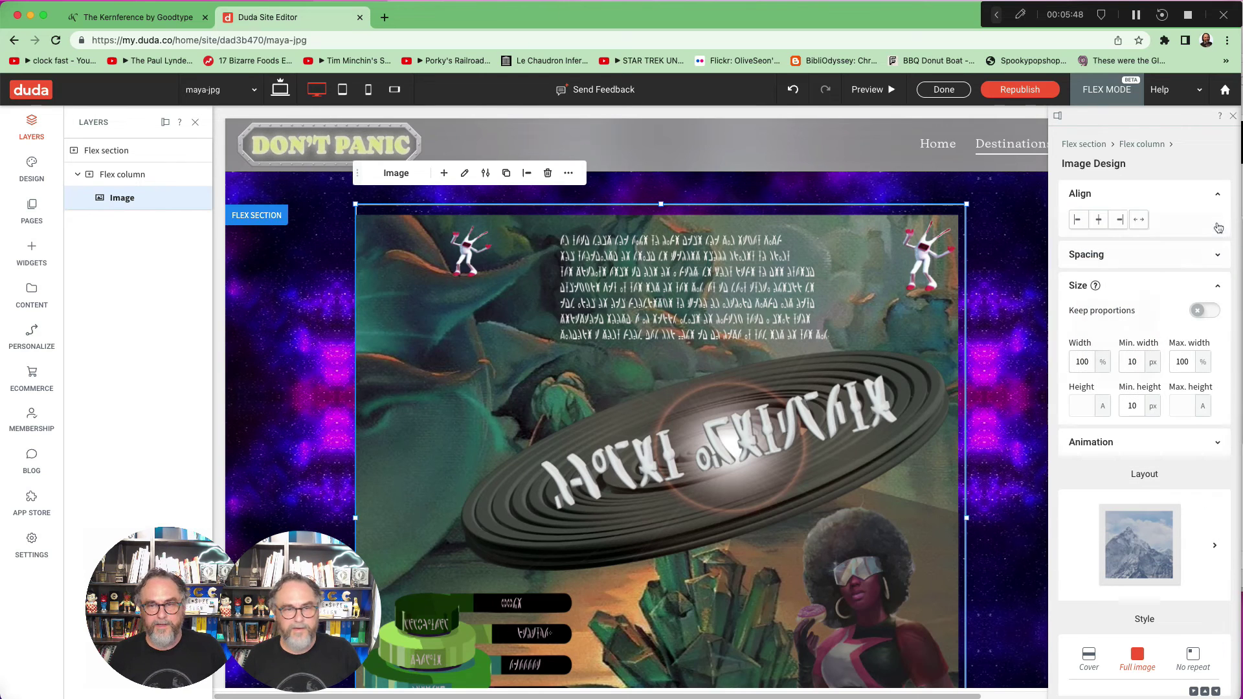
# Close the image settings, exit Flex Mode, and republish the site
pyautogui.click(1218, 225)
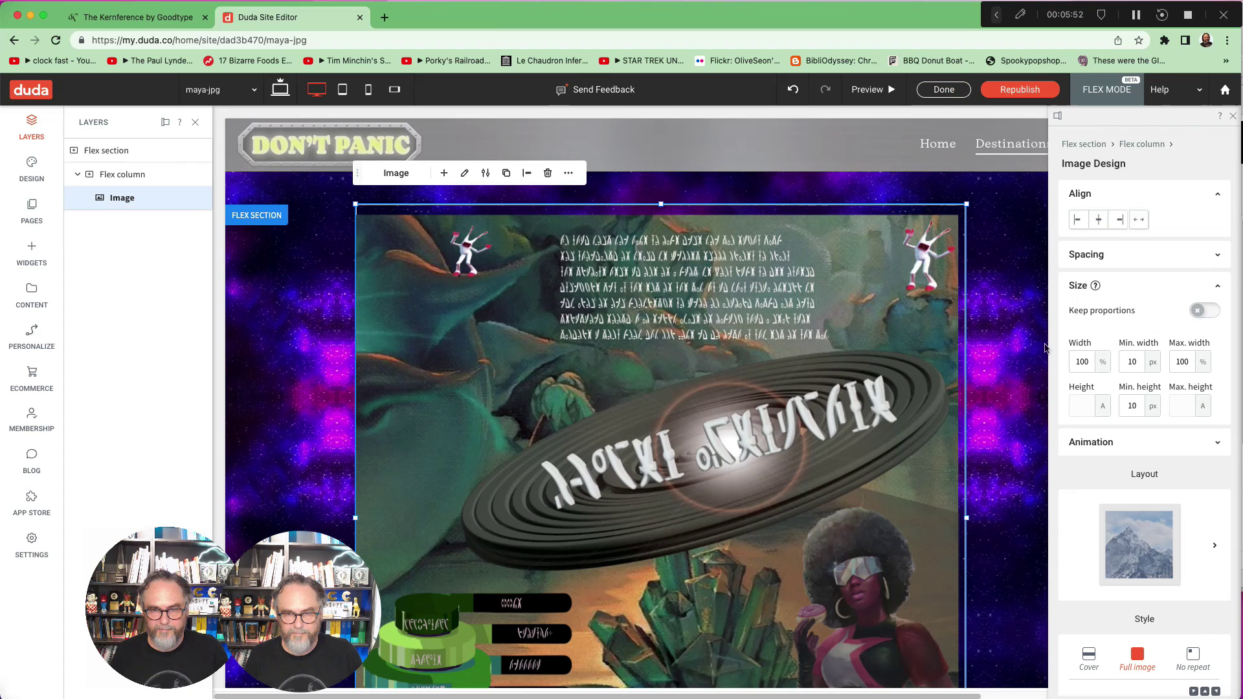
pyautogui.click(936, 91)
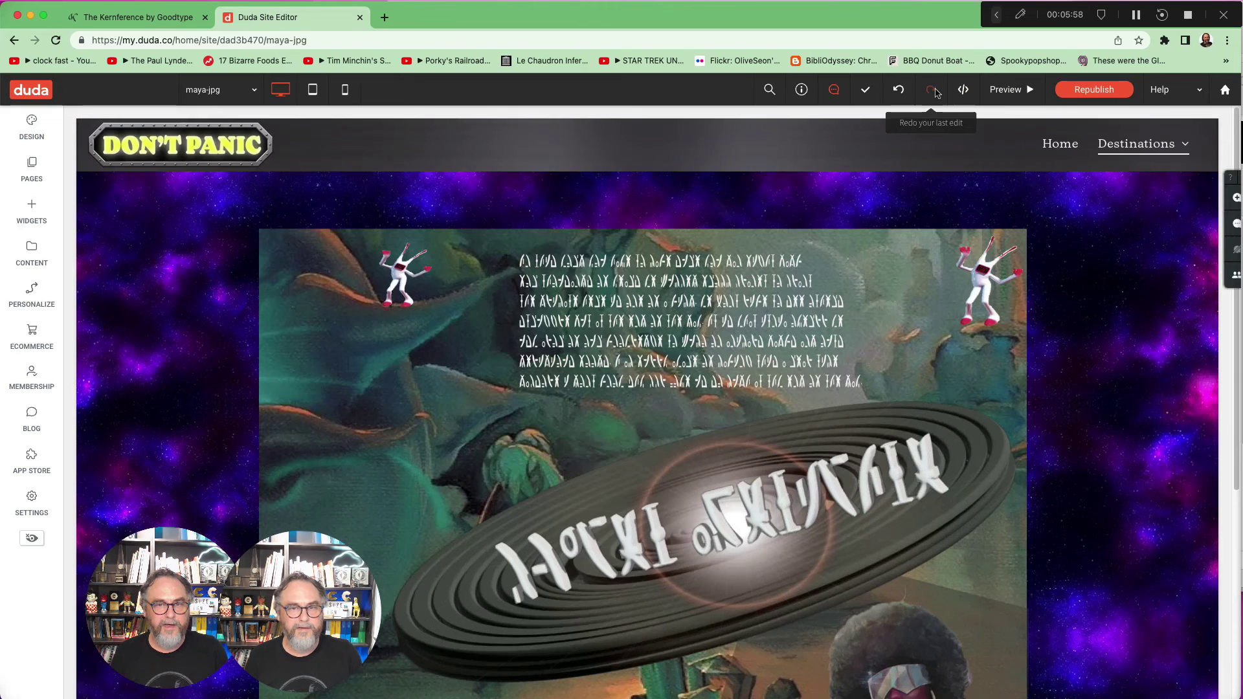
pyautogui.click(1103, 91)
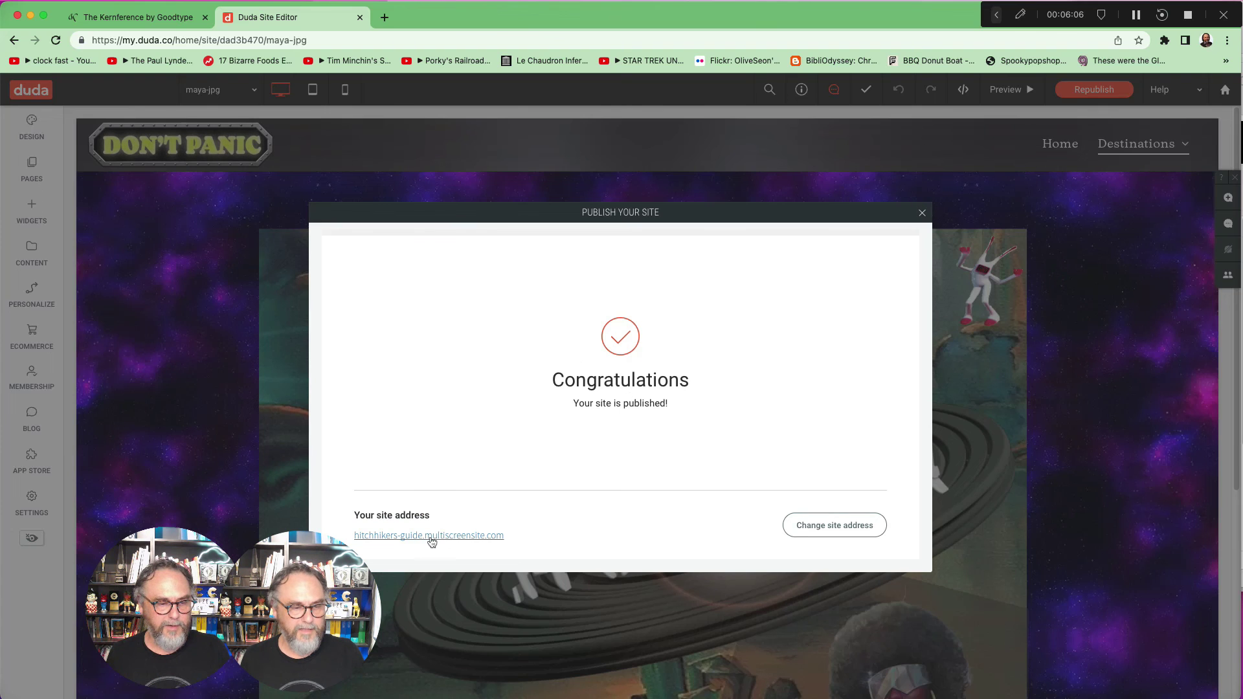
# Open the live site's maya-jpg page under Destinations and review the full infographic on its space background
pyautogui.click(365, 540)
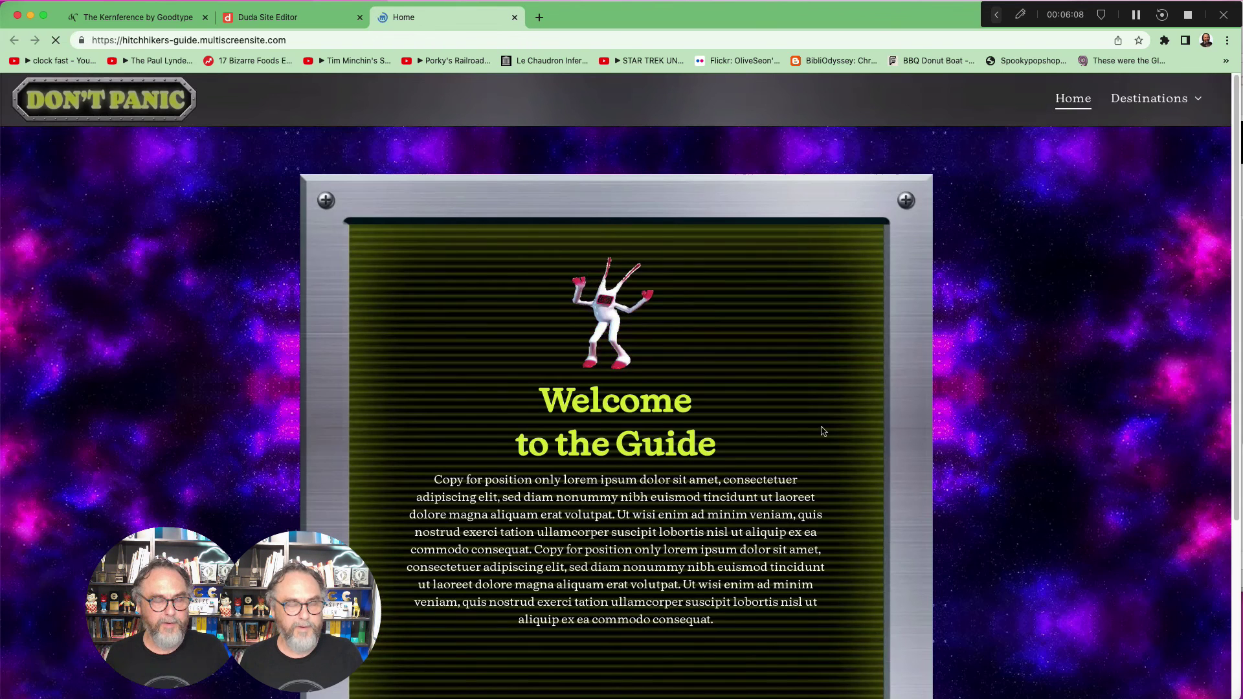
pyautogui.moveTo(1159, 103)
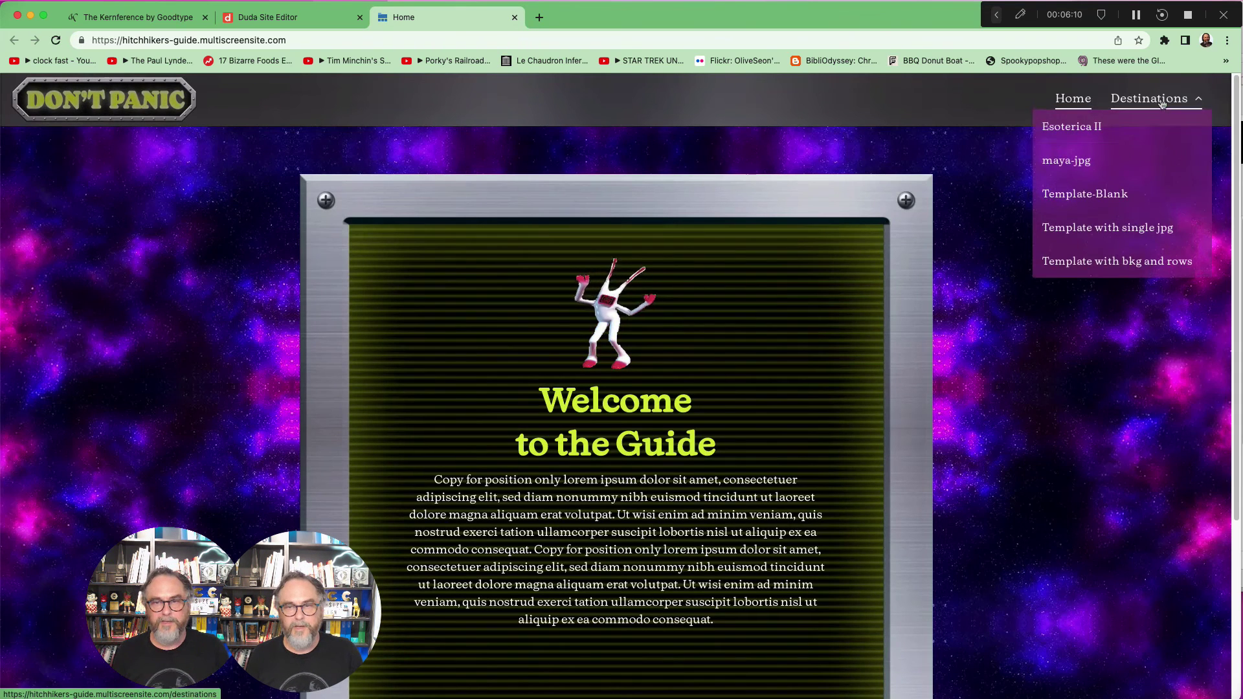
pyautogui.click(1085, 170)
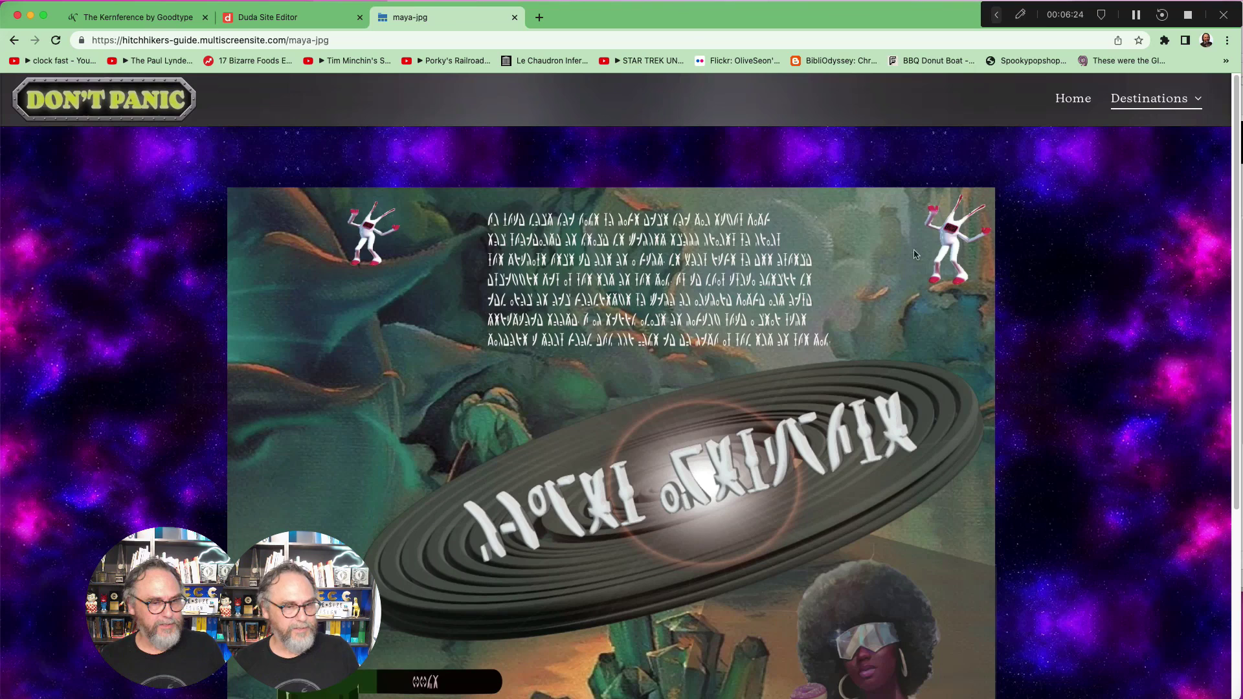
pyautogui.scroll(-5, 1187, 278)
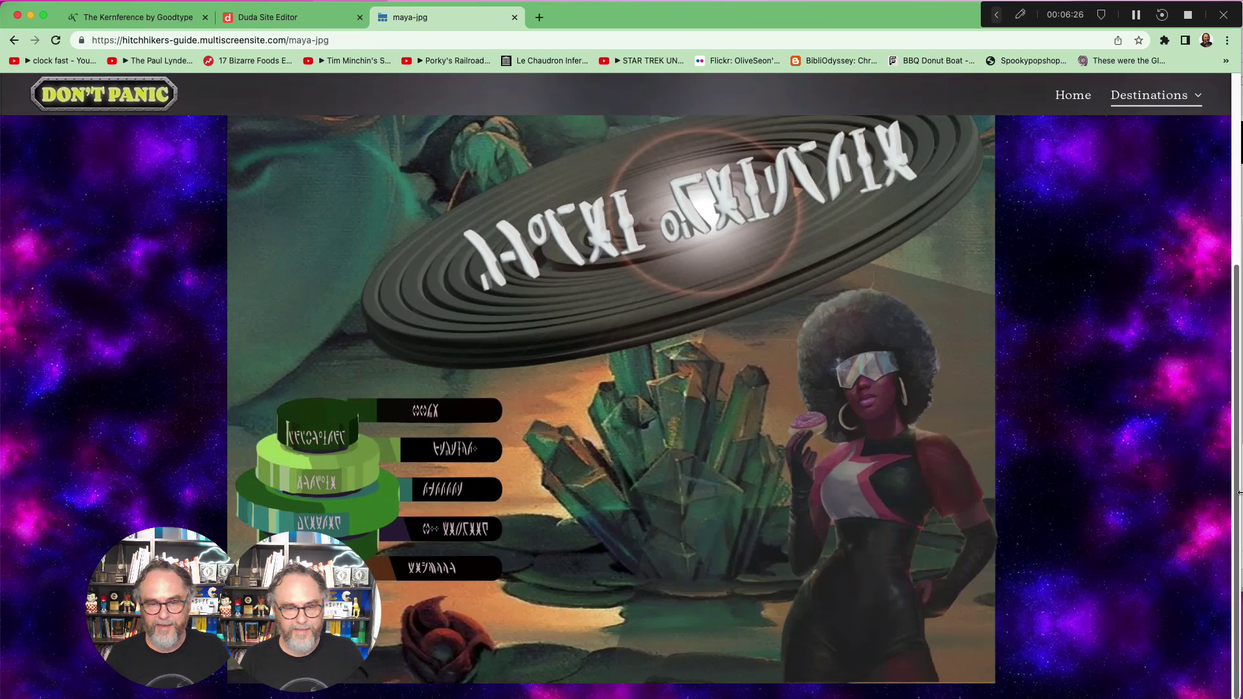
pyautogui.scroll(2, 1166, 207)
pyautogui.scroll(-5, 1145, 136)
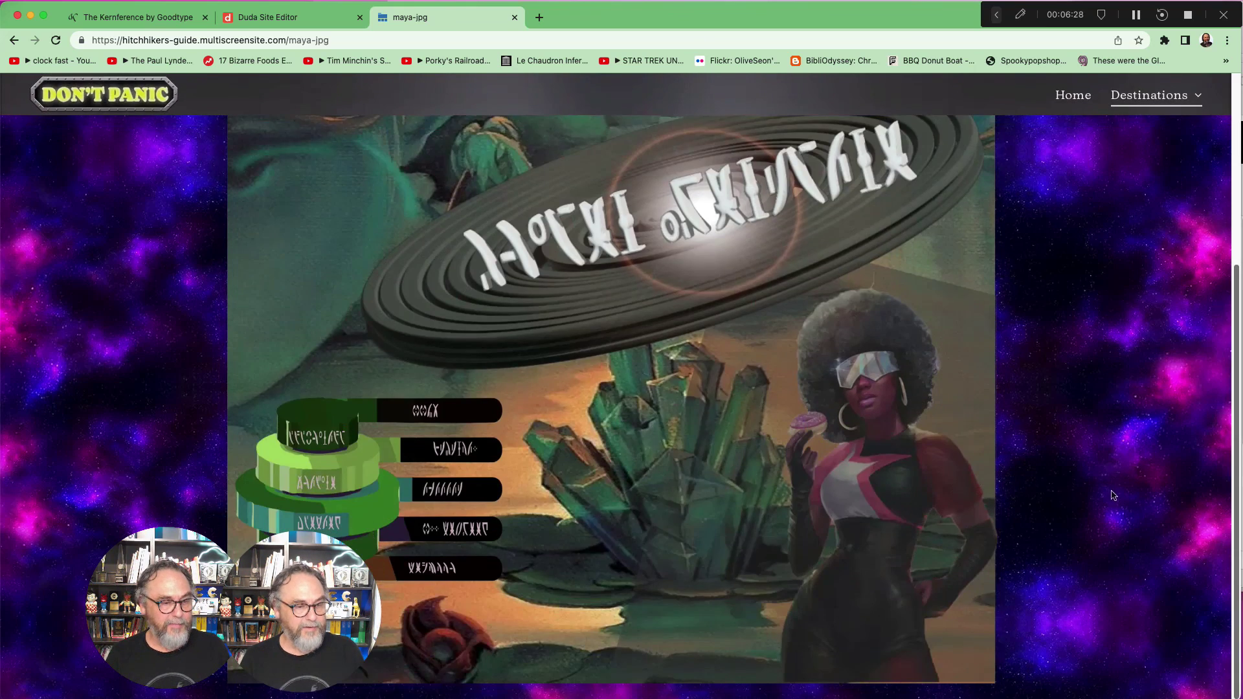
pyautogui.scroll(8, 1102, 407)
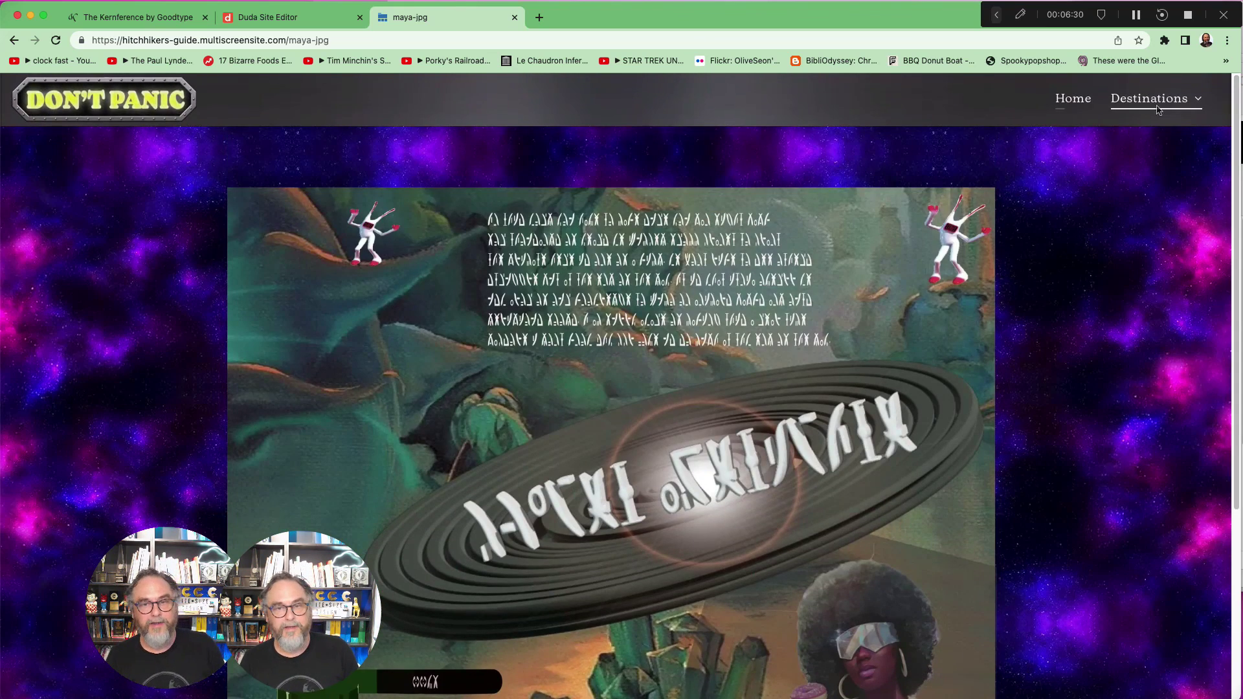
# Go to the live Esoterica II page from Destinations and review its 'The Planet of Mystery' content
pyautogui.moveTo(1158, 110)
pyautogui.click(1088, 133)
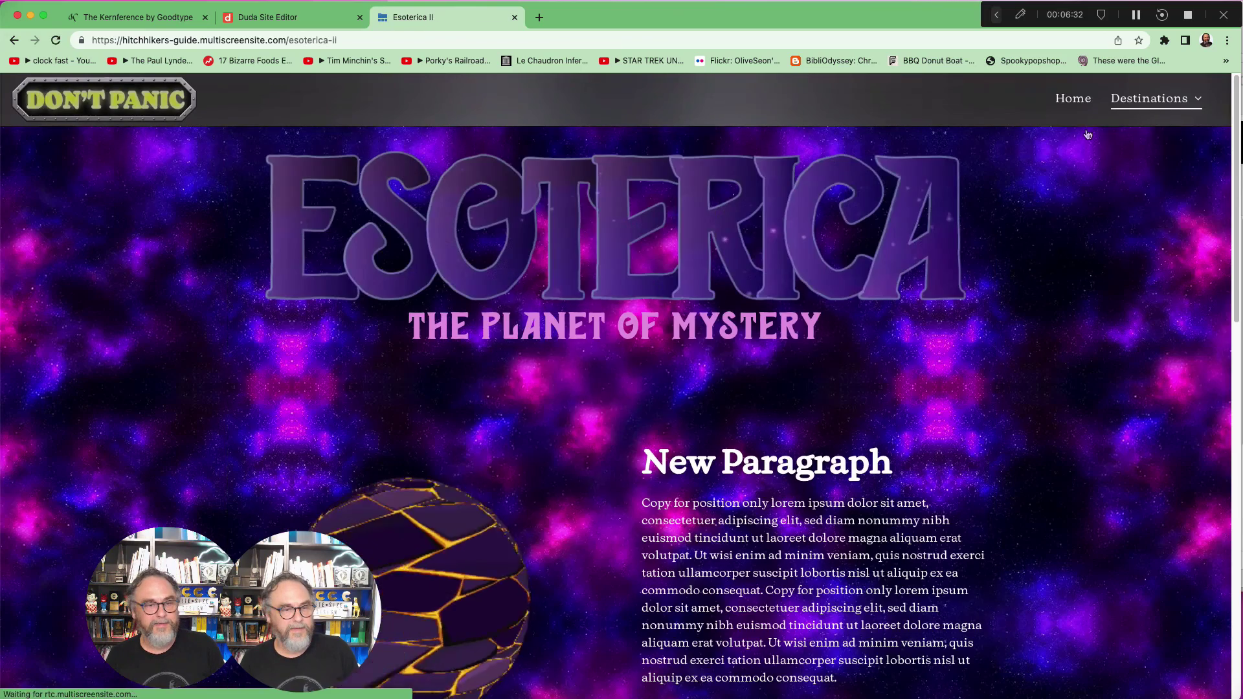
pyautogui.scroll(-10, 1088, 134)
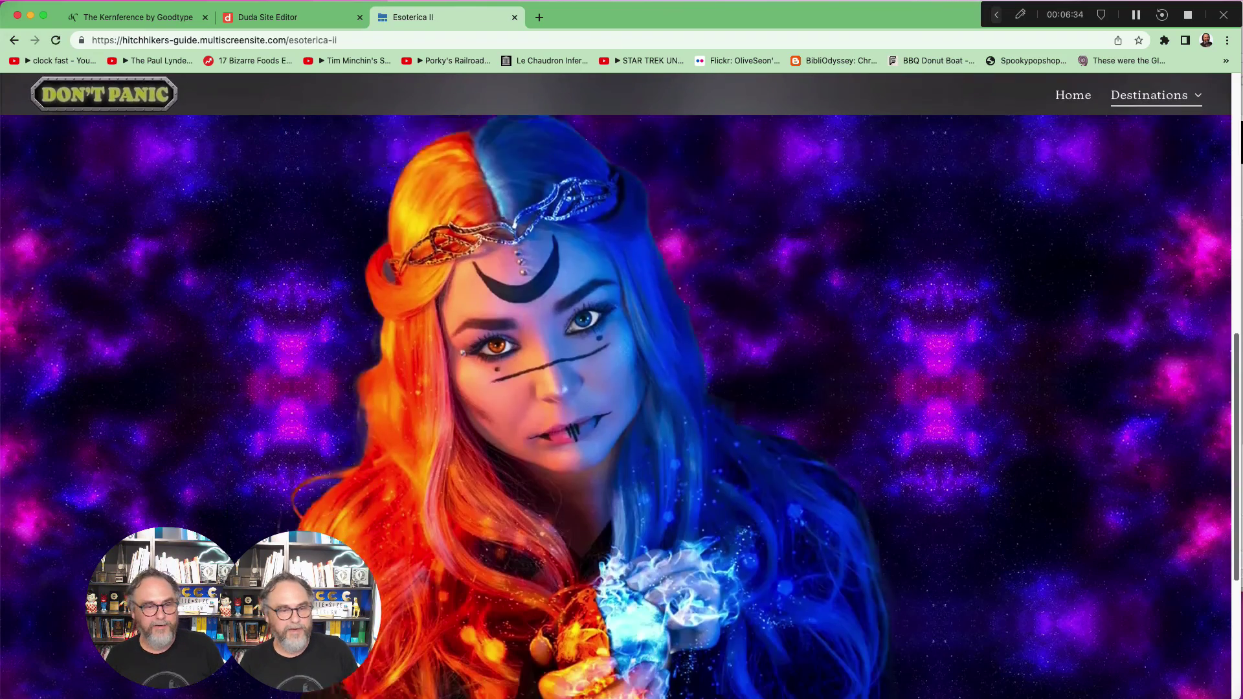
pyautogui.scroll(-5, 1152, 151)
pyautogui.scroll(15, 1152, 150)
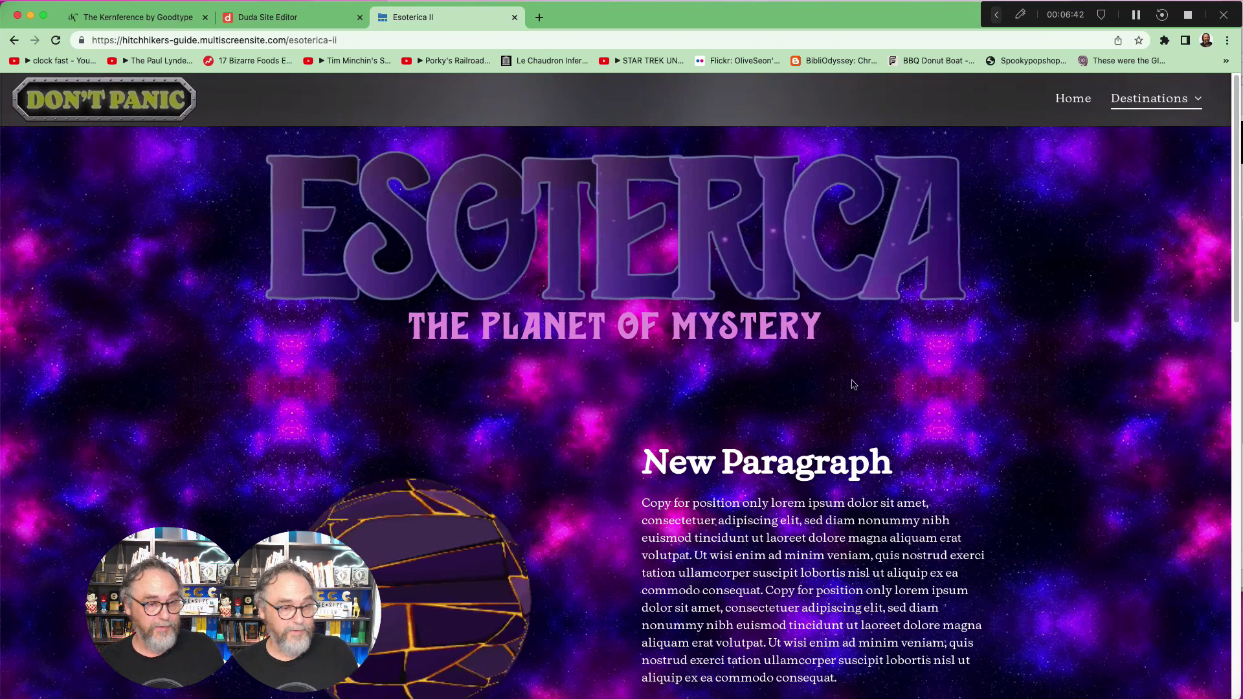
pyautogui.moveTo(1203, 116)
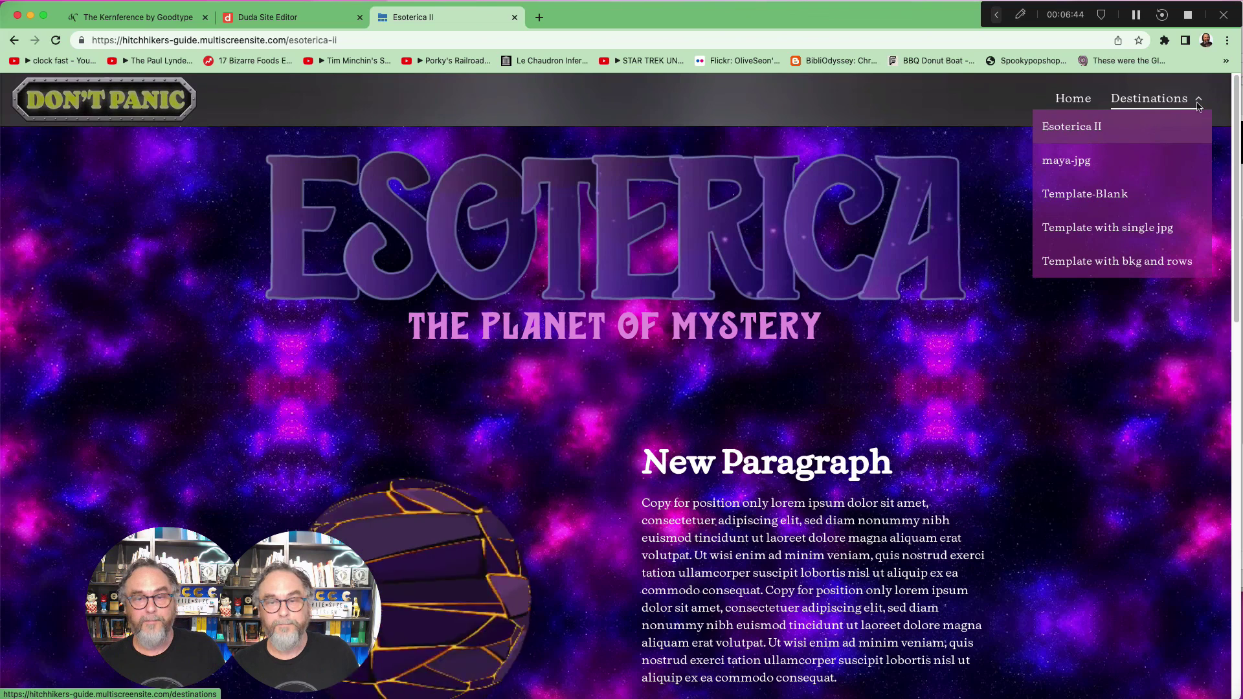